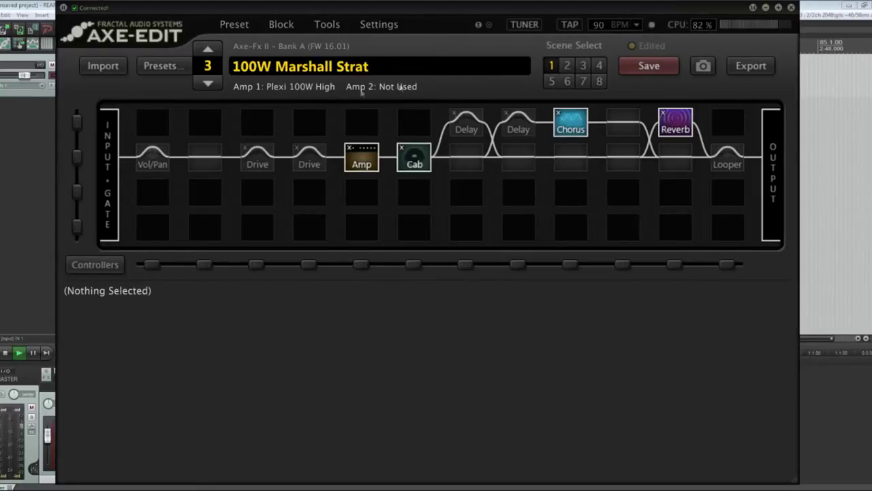
Open the preset browser listing every preset across all banks
click(161, 66)
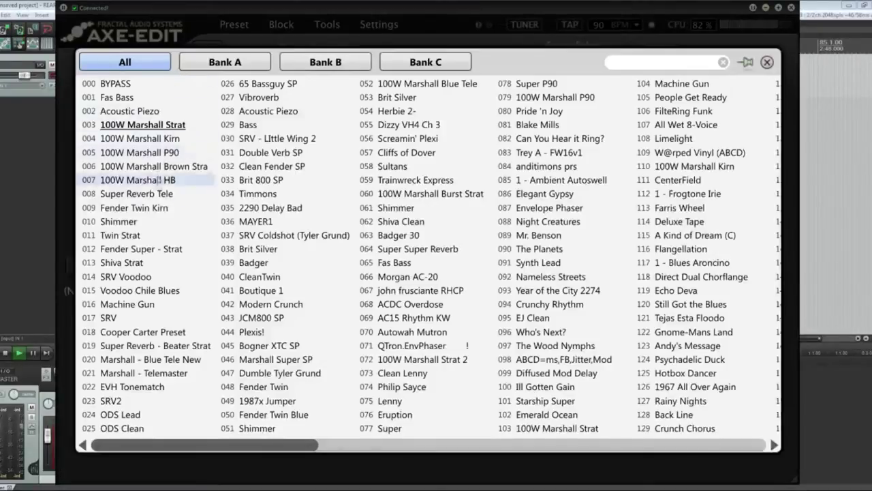
Load preset 003 100W Marshall Strat and display its Input Noise Gate settings (Threshold -80.0 dB)
click(143, 125)
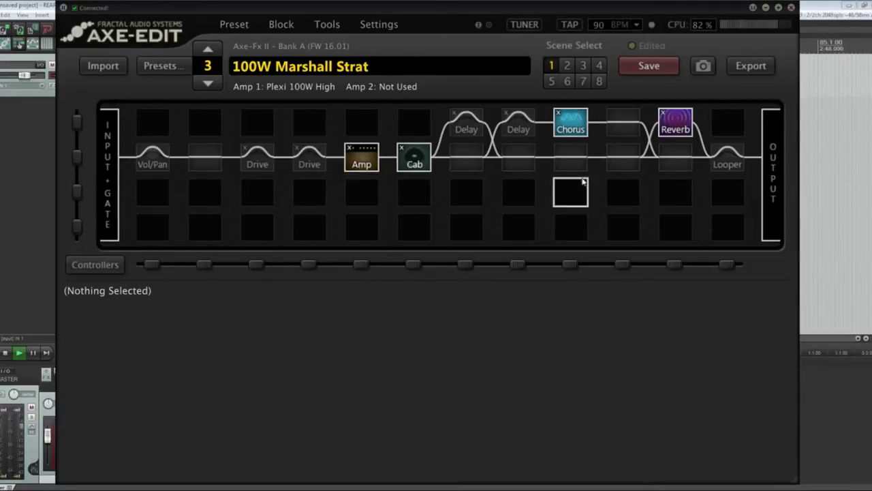
click(108, 191)
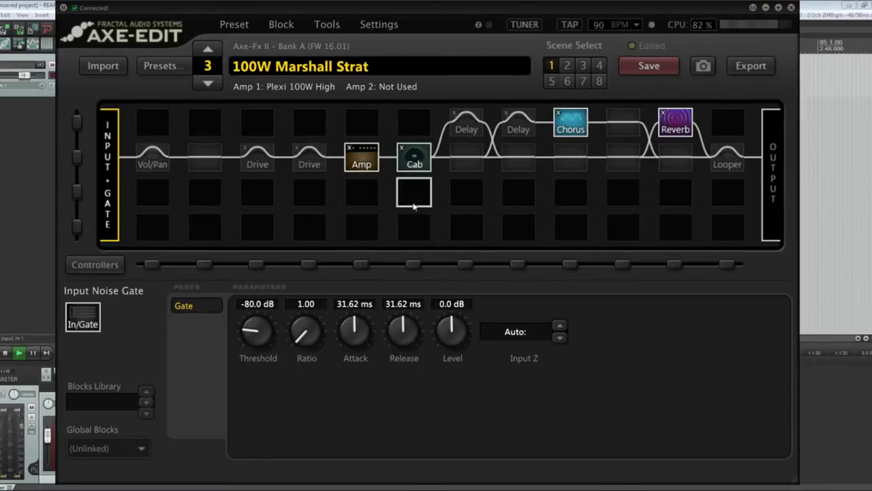
Set the input gate Threshold to OFF, review the Input Z choices, and display Volume/Pan 1
drag(257, 332, 259, 425)
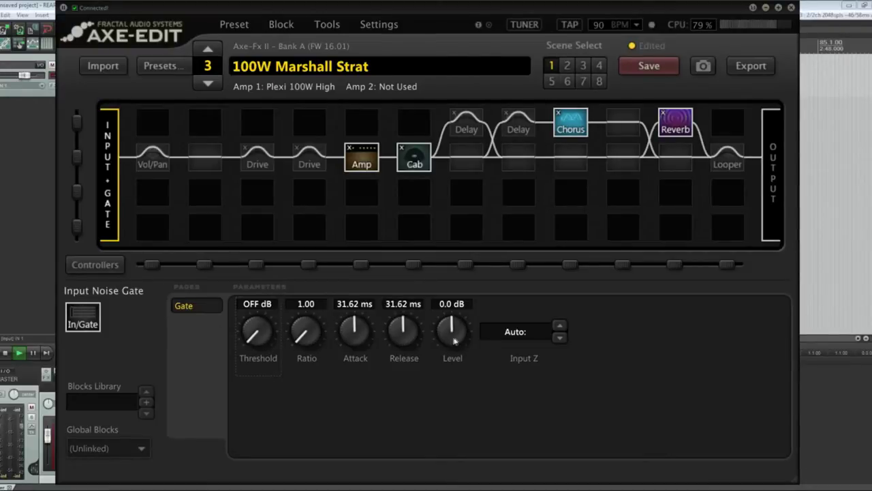
click(510, 339)
click(518, 332)
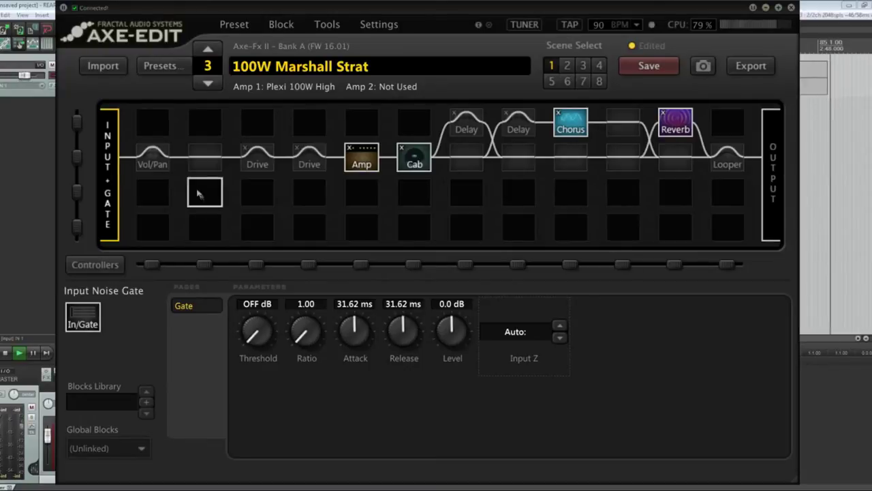
click(156, 158)
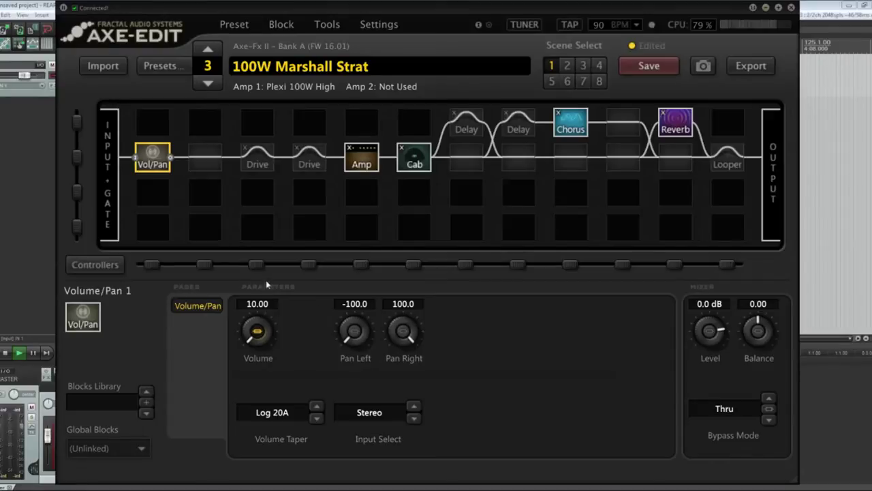
right_click(256, 332)
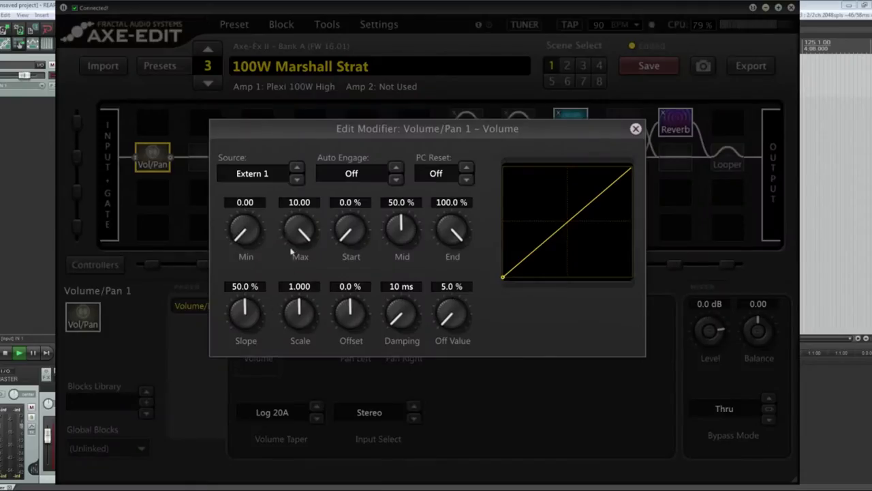
click(264, 175)
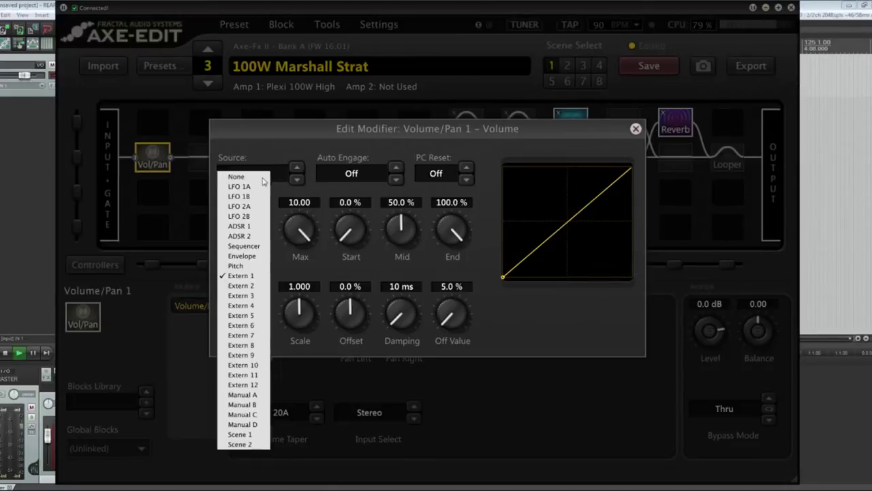
click(250, 277)
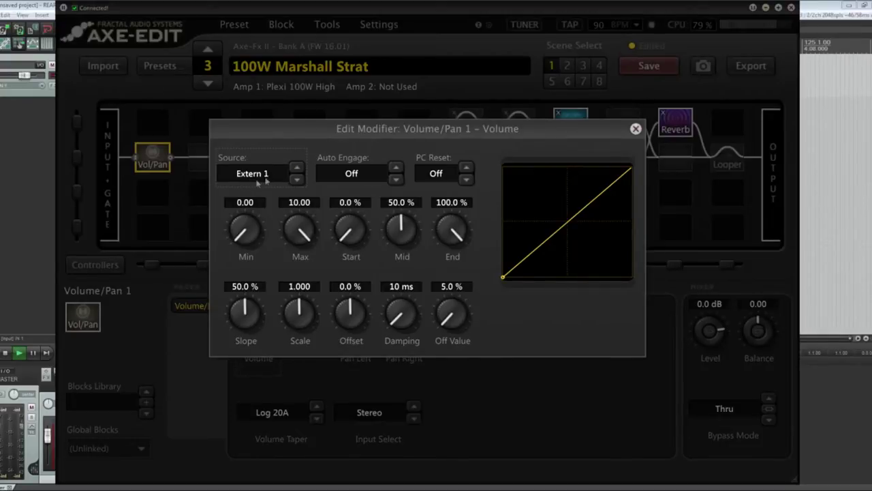
click(635, 129)
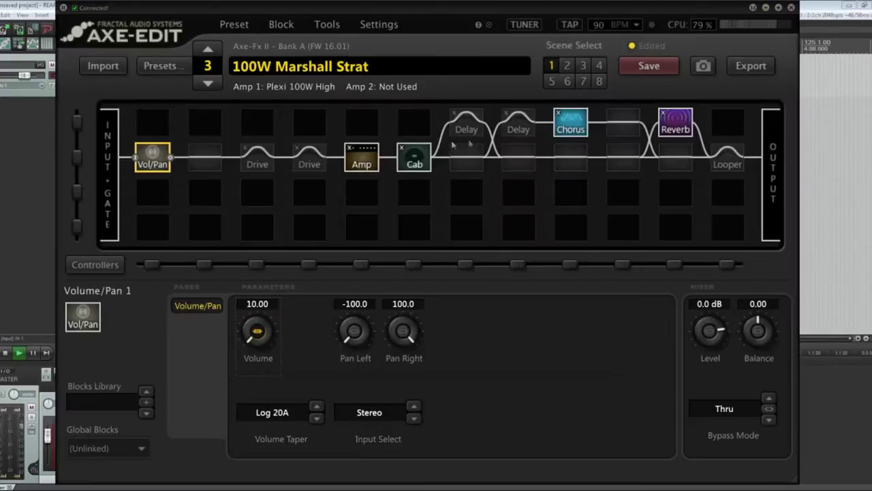
Step through the presets to load 004 100W Marshall Kirn
click(212, 82)
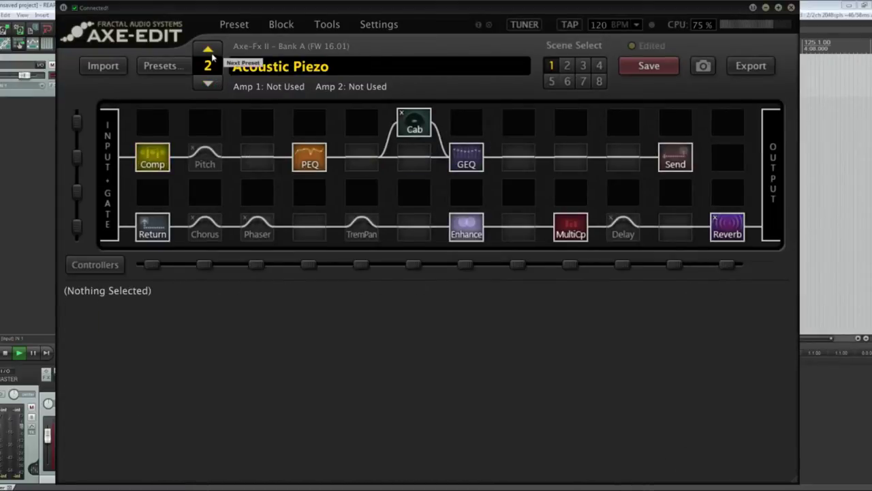
click(209, 49)
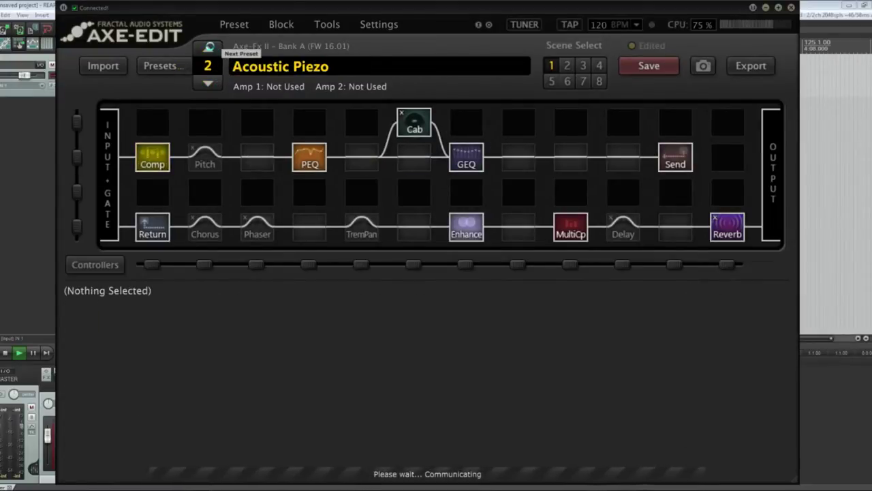
click(210, 48)
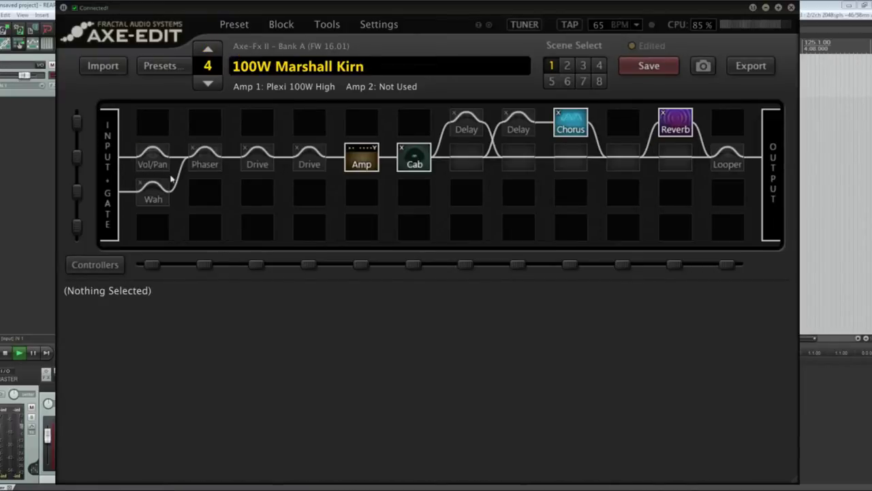
Inspect the modifier settings on the Wah Control and Volume knobs
click(157, 195)
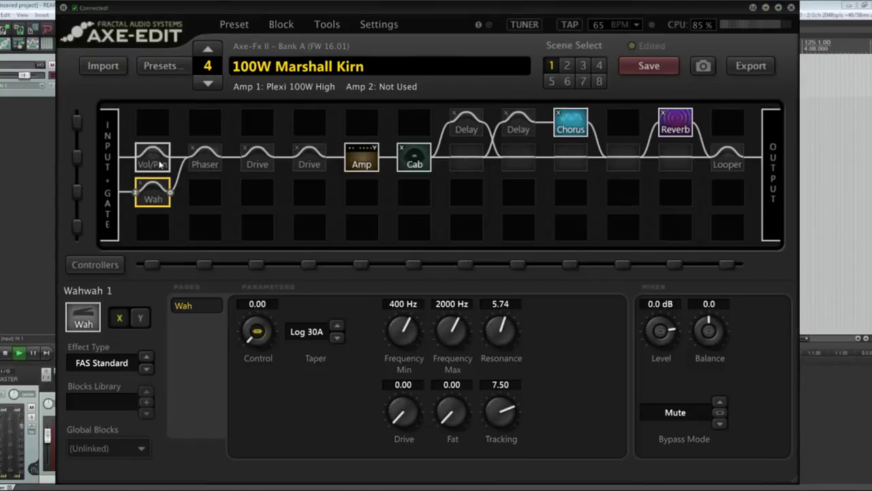
right_click(258, 331)
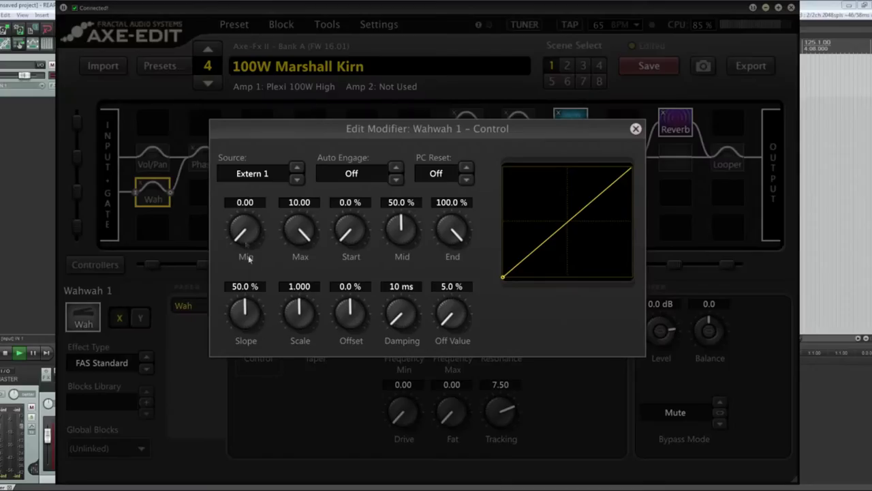
click(636, 128)
click(154, 162)
right_click(258, 333)
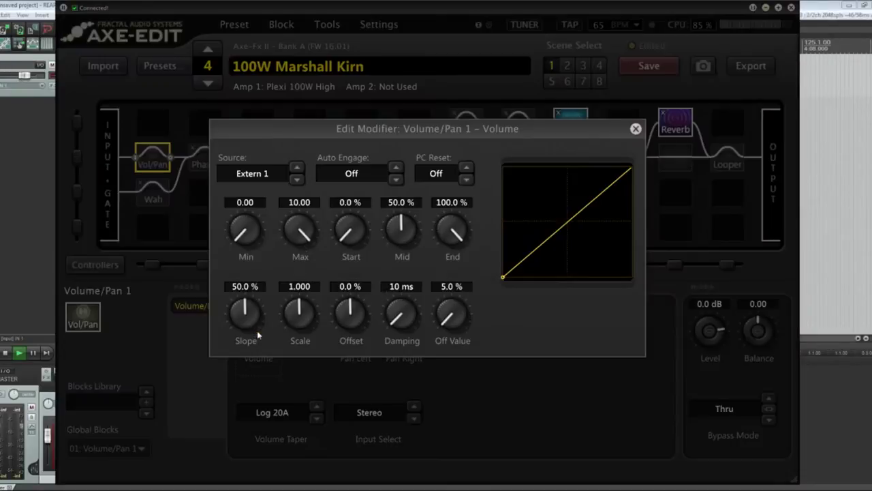
click(635, 128)
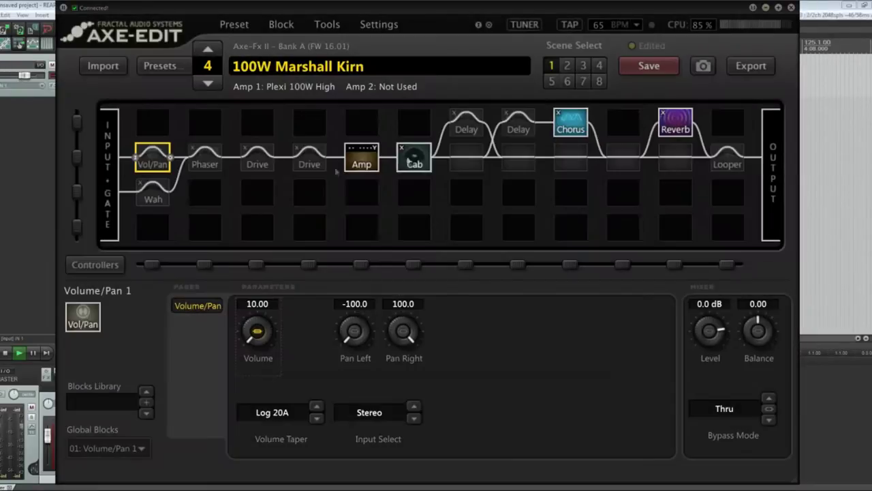
Assign Extern 2 as the Wahwah 1 Control modifier source and save the preset
click(154, 195)
right_click(257, 327)
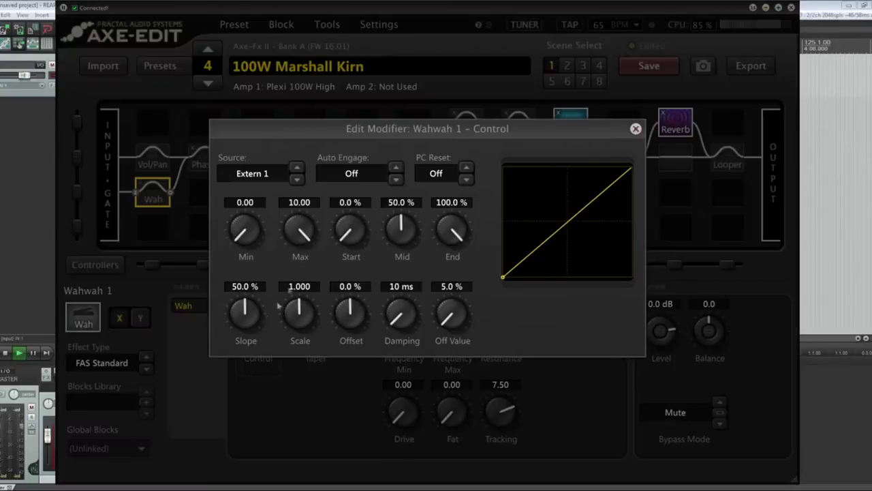
click(252, 173)
click(244, 284)
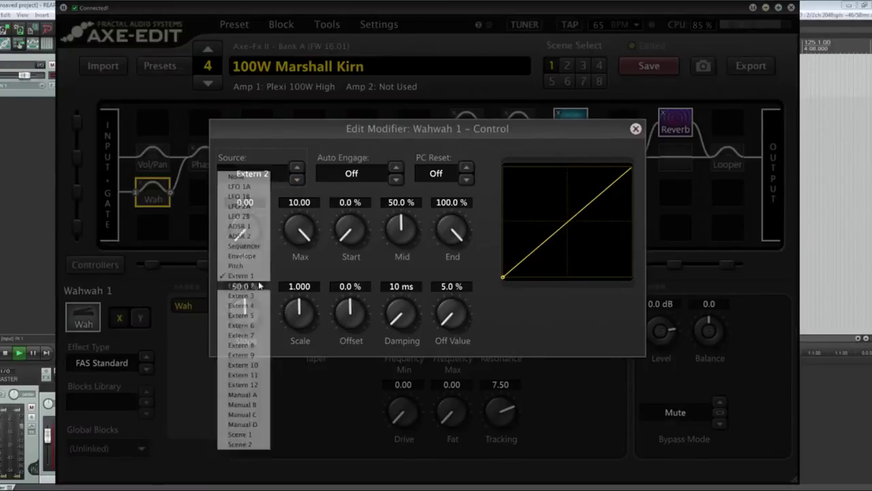
click(636, 128)
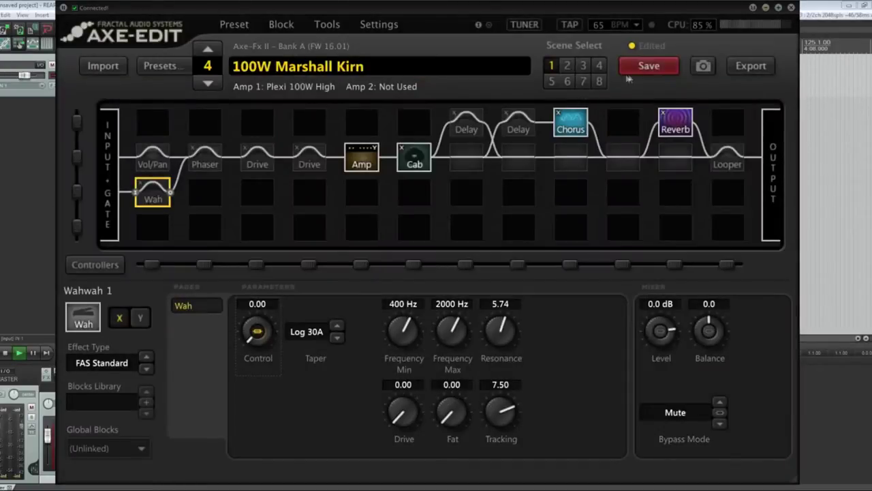
key(ctrl+s)
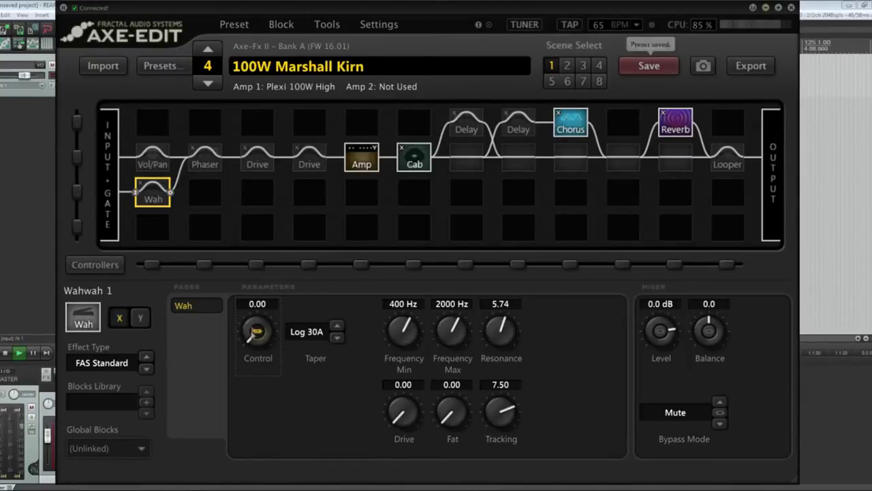
Bypass the Volume/Pan 1 block in 100W Marshall Strat and save the preset to the unit
click(157, 159)
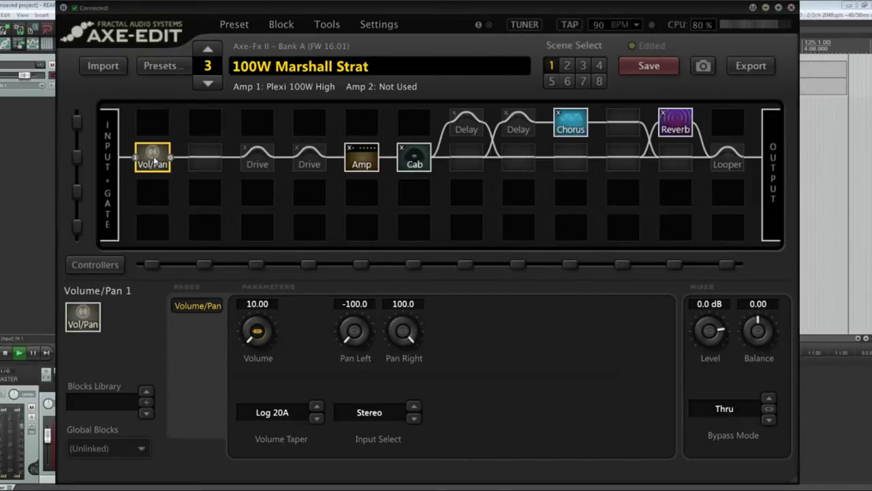
click(152, 161)
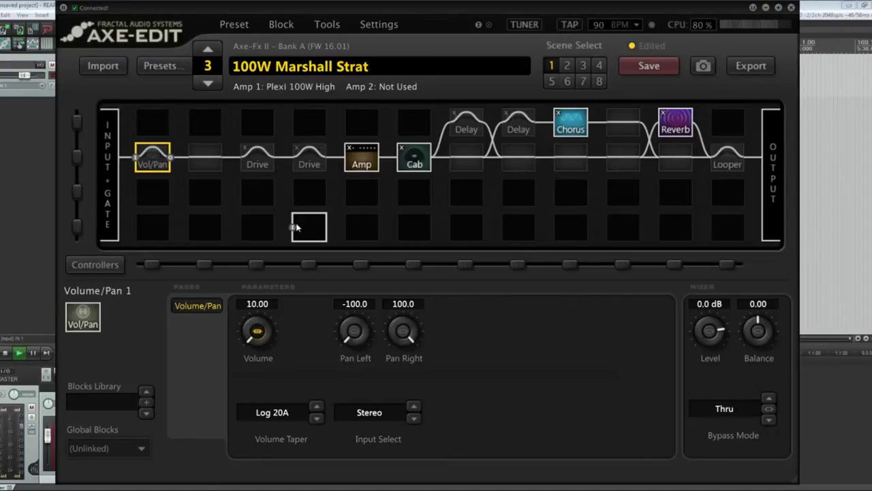
click(657, 71)
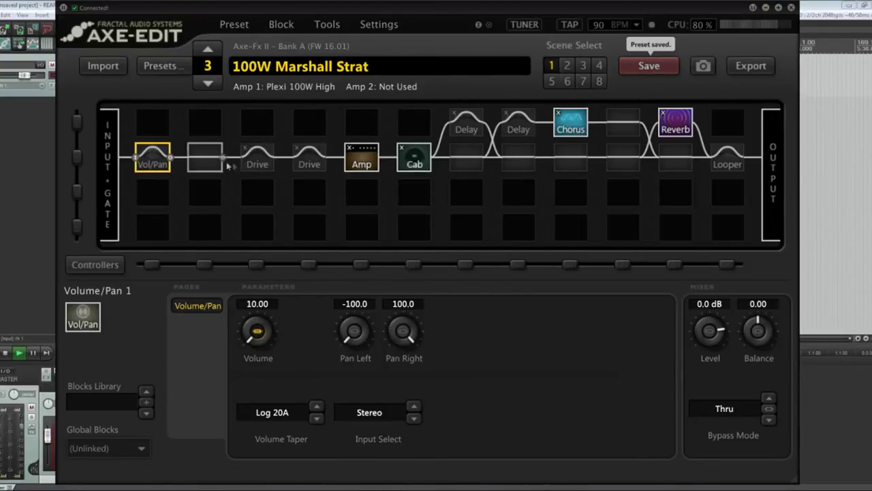
Review both Drive blocks and the drive types, then move Drive 1 into the empty second column
click(257, 161)
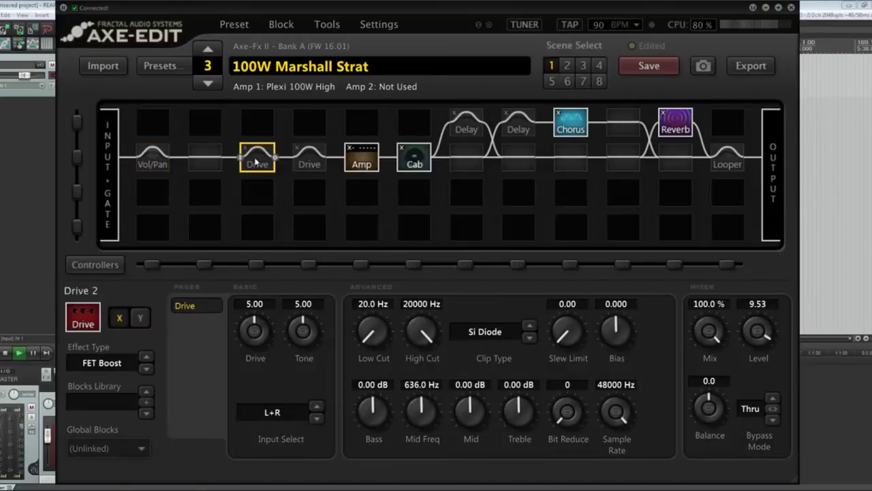
click(306, 160)
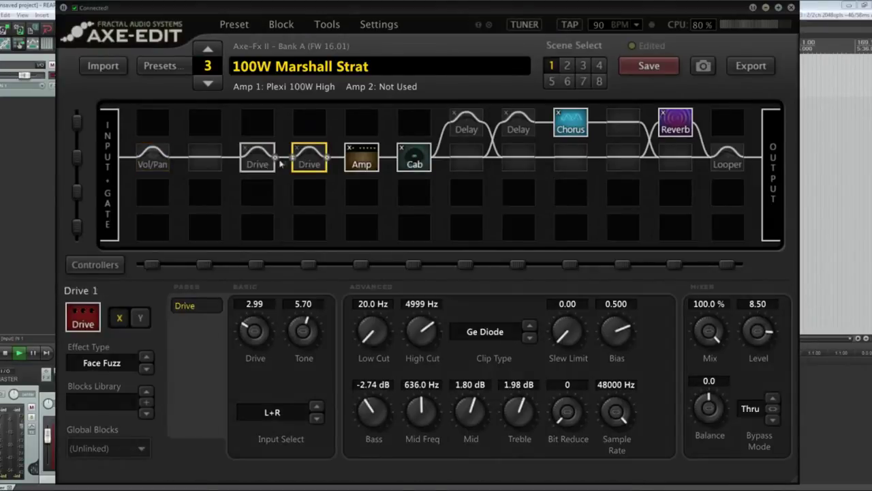
click(258, 162)
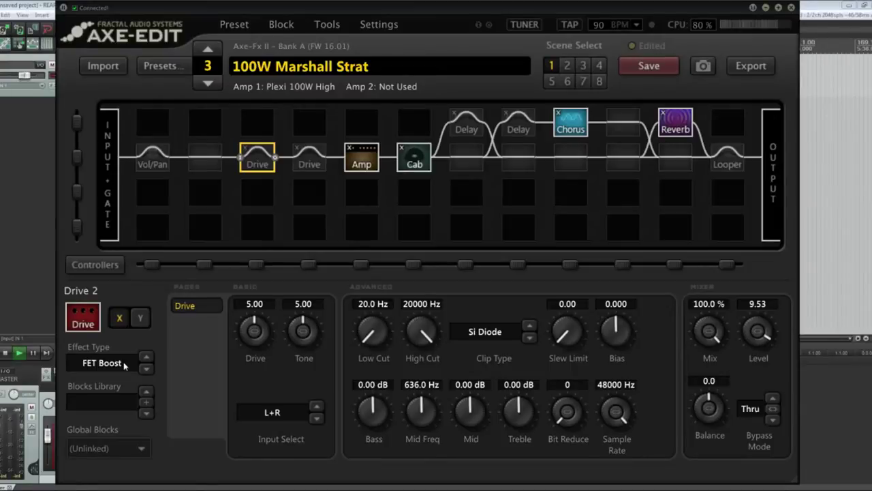
click(102, 363)
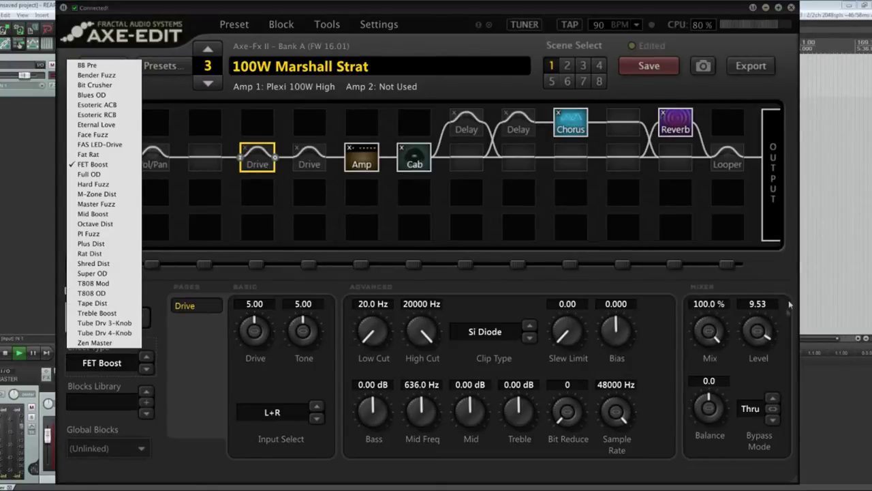
click(767, 333)
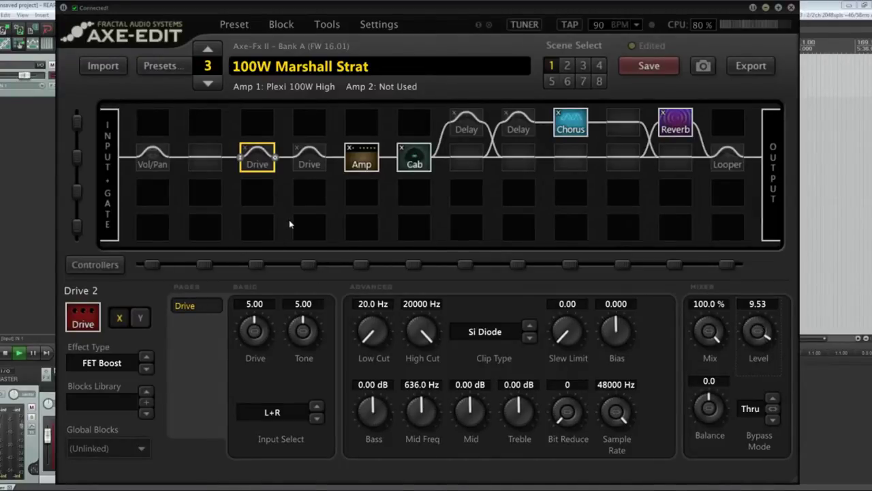
drag(310, 158, 205, 156)
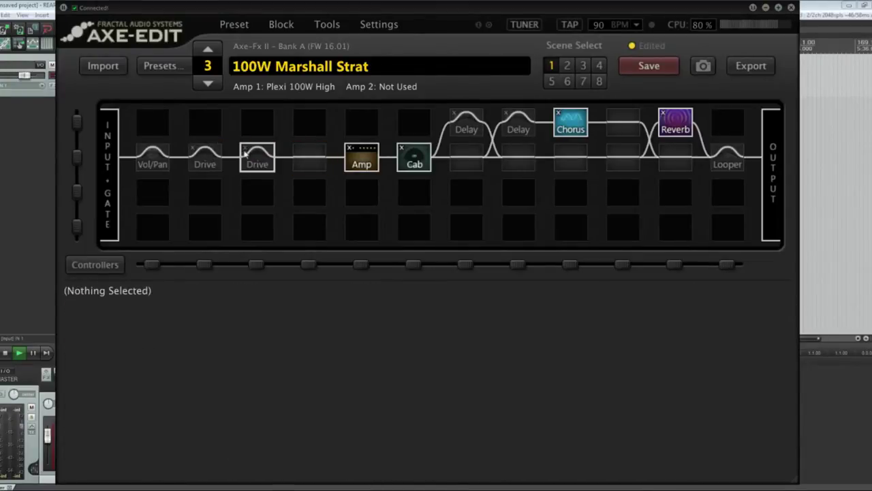
Inspect Drive 2, save the reordered 100W Marshall Strat preset, and view Drive 1's Face Fuzz settings
click(254, 156)
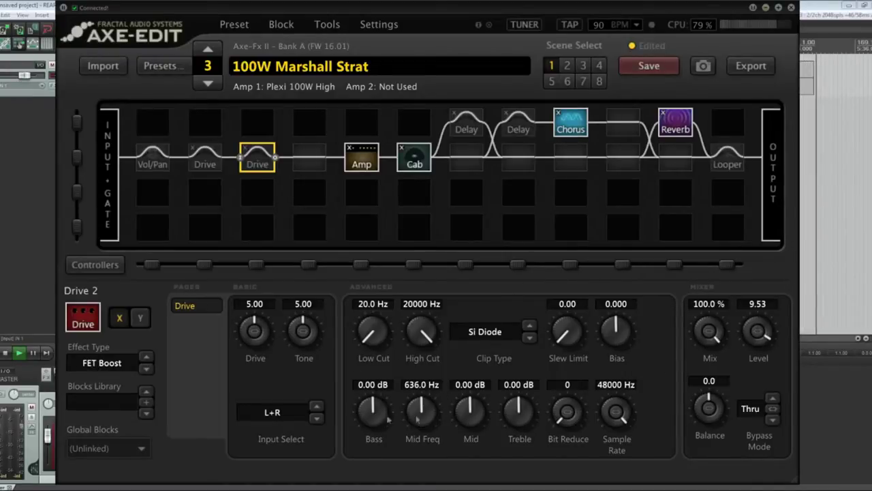
click(659, 68)
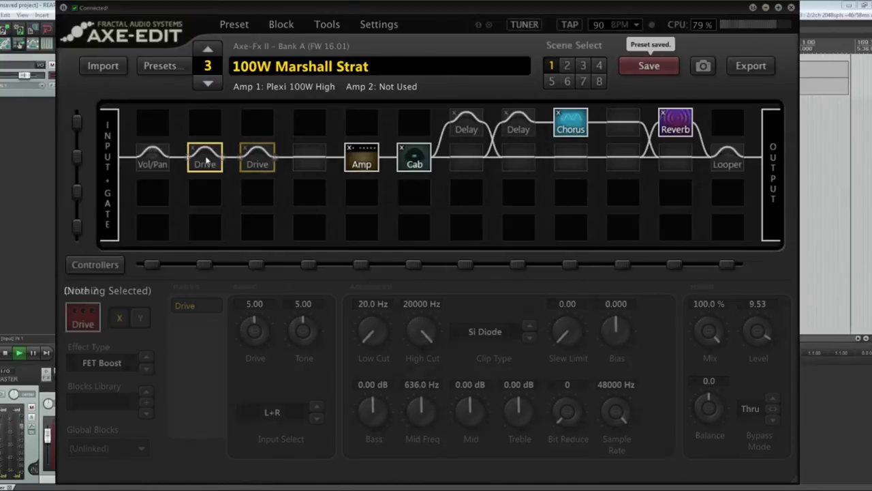
click(205, 160)
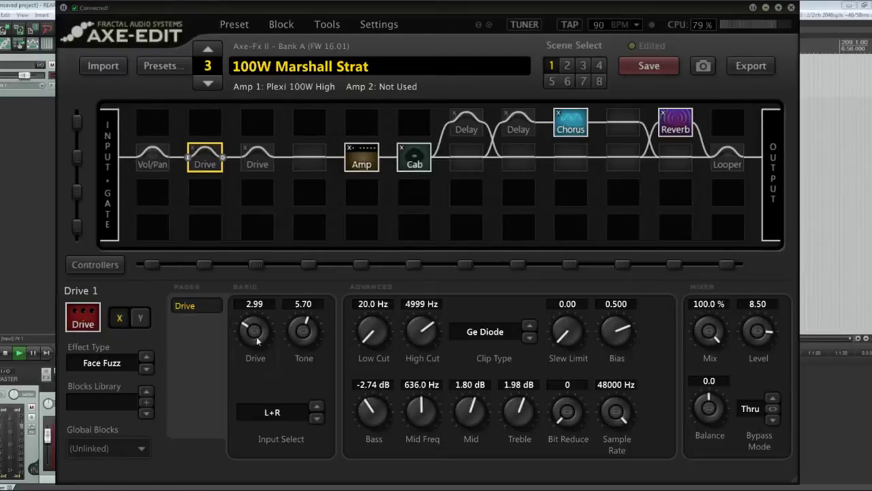
Set Drive 1 (Face Fuzz) to Drive 3.54 and Level 8.27
drag(258, 340, 283, 133)
mouse_move(758, 332)
mouse_down()
mouse_move(762, 275)
mouse_move(762, 322)
mouse_up()
drag(253, 330, 259, 472)
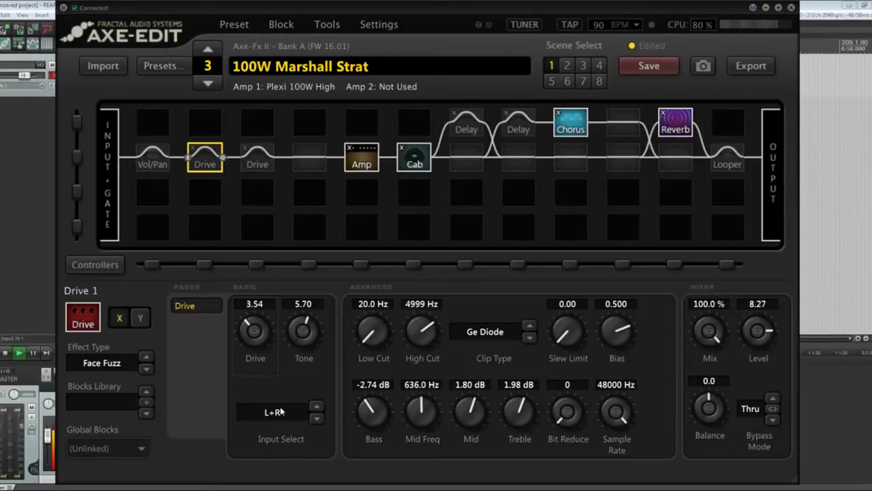
Toggle Drive 2 (FET Boost) on and off, leaving it bypassed, and engage Drive 1
click(259, 158)
click(259, 158)
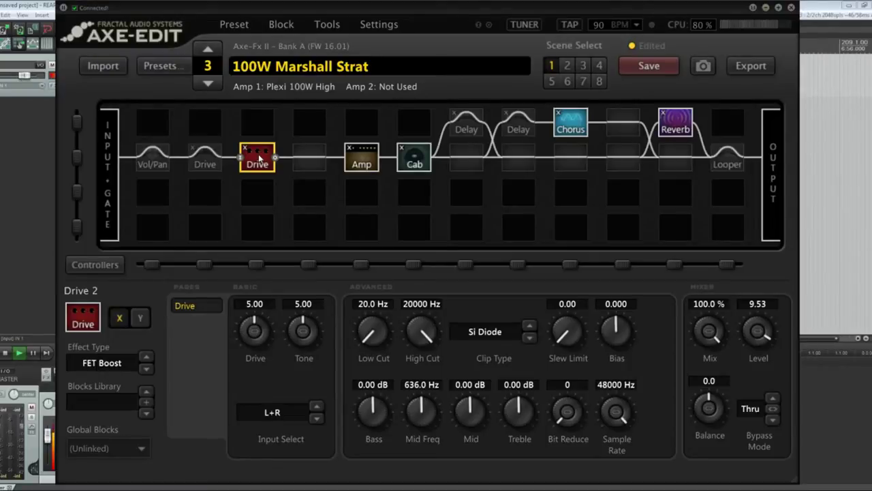
click(259, 158)
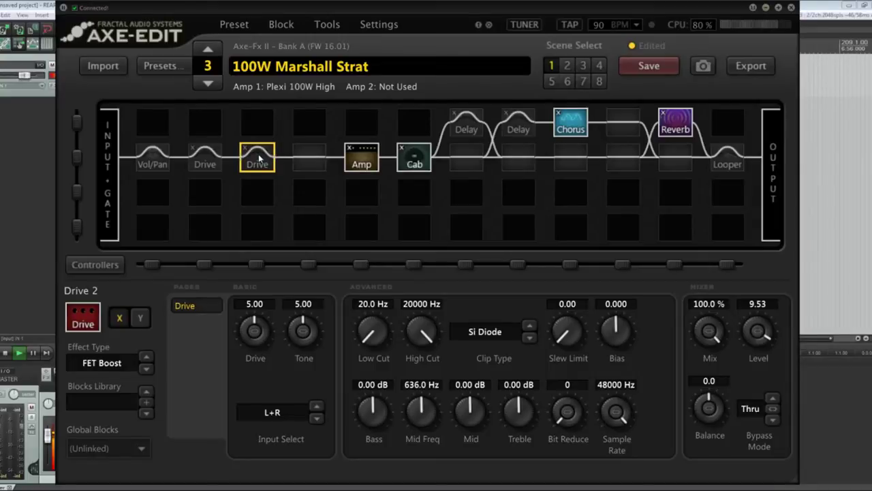
click(259, 158)
click(259, 158)
click(259, 158)
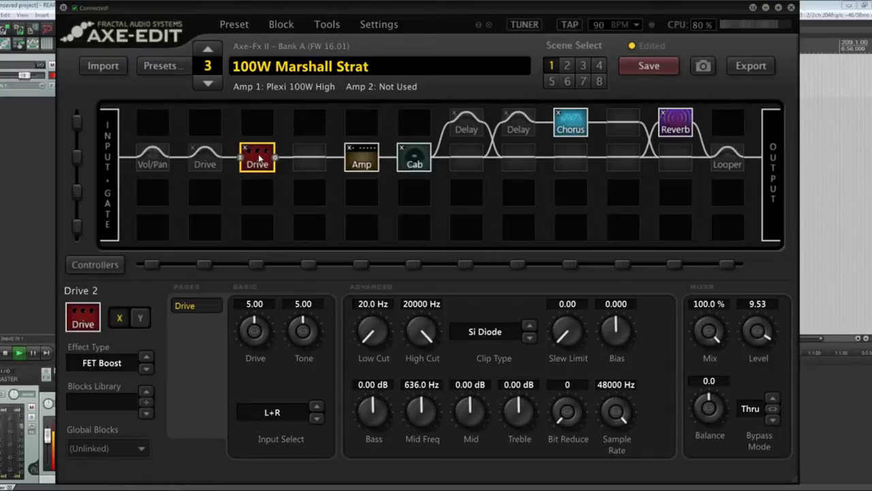
click(259, 158)
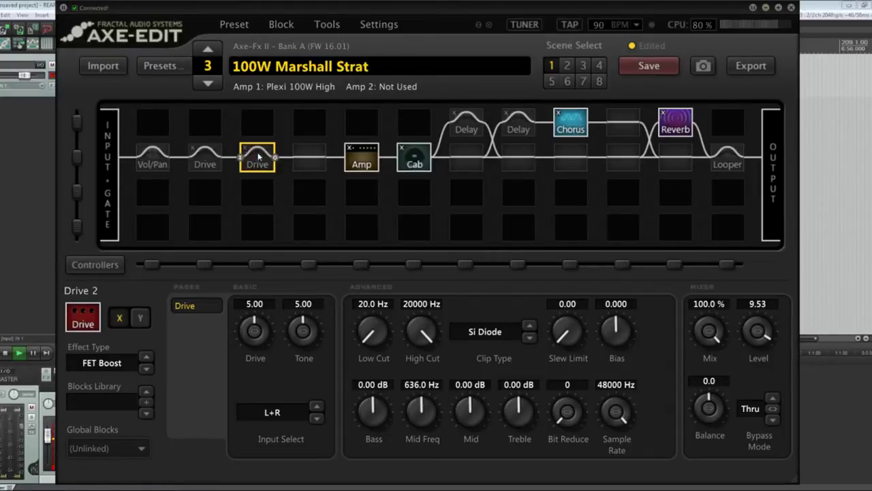
click(205, 156)
click(206, 156)
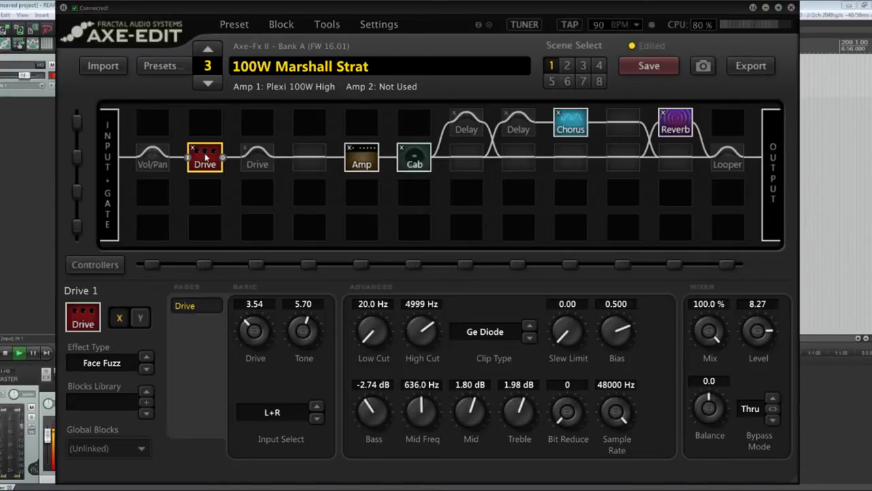
Sweep Drive 1's Drive to 8.66 and back to 2.99, bypass it, and show Amp 1
click(205, 156)
click(205, 156)
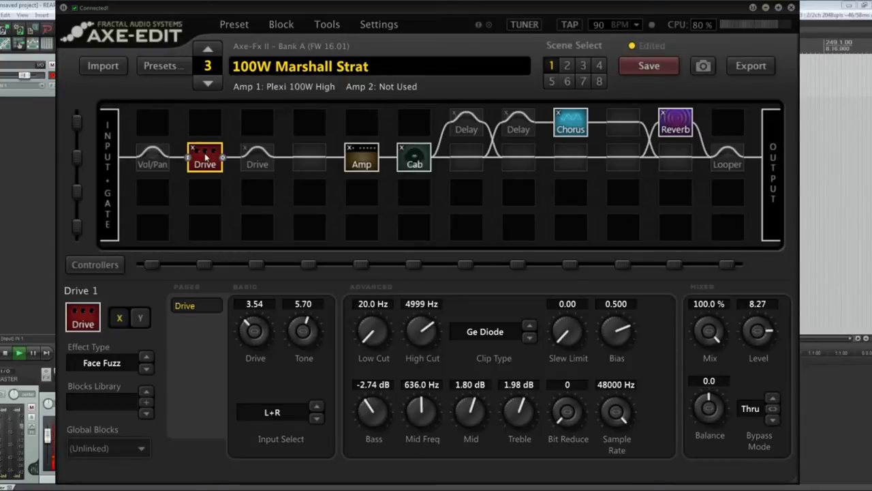
drag(255, 340, 267, 208)
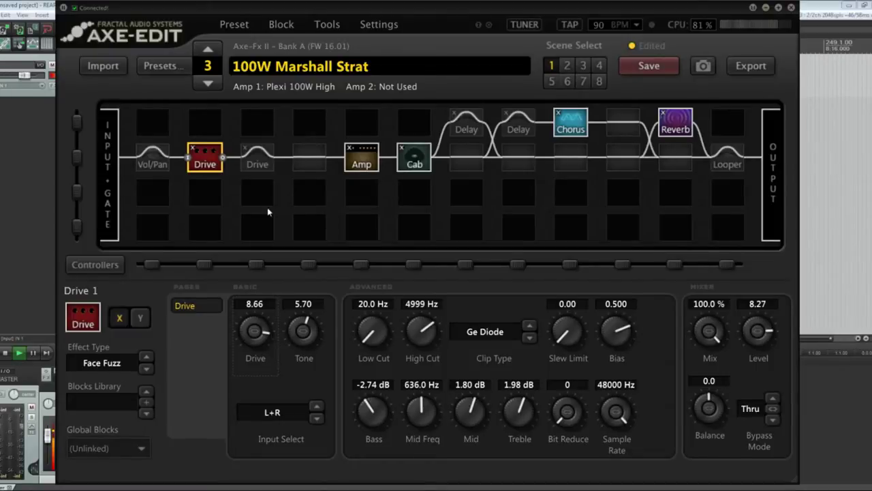
drag(256, 330, 251, 476)
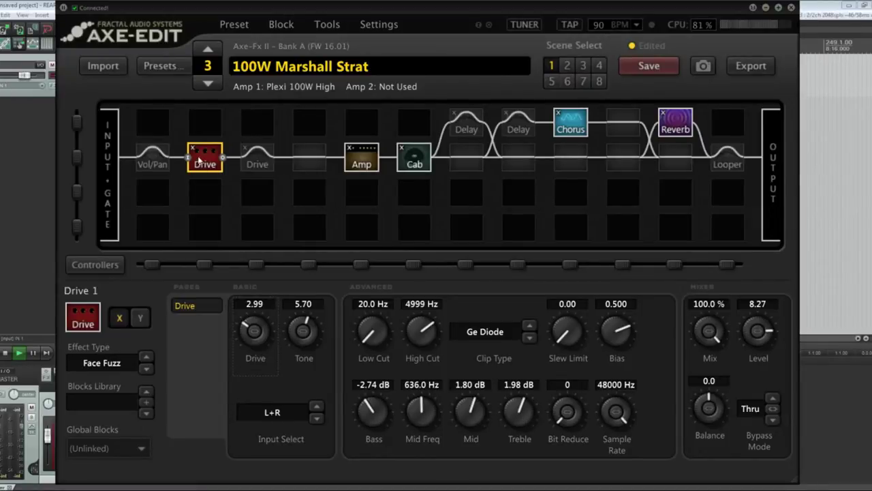
click(203, 160)
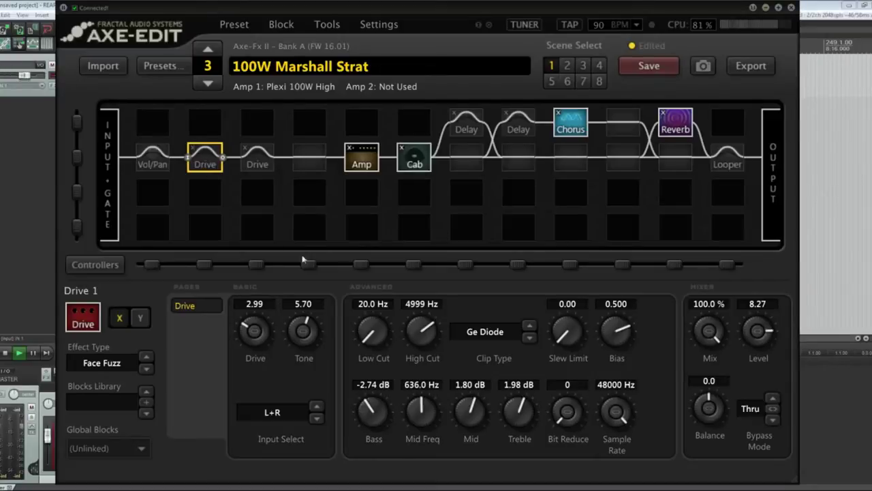
click(362, 157)
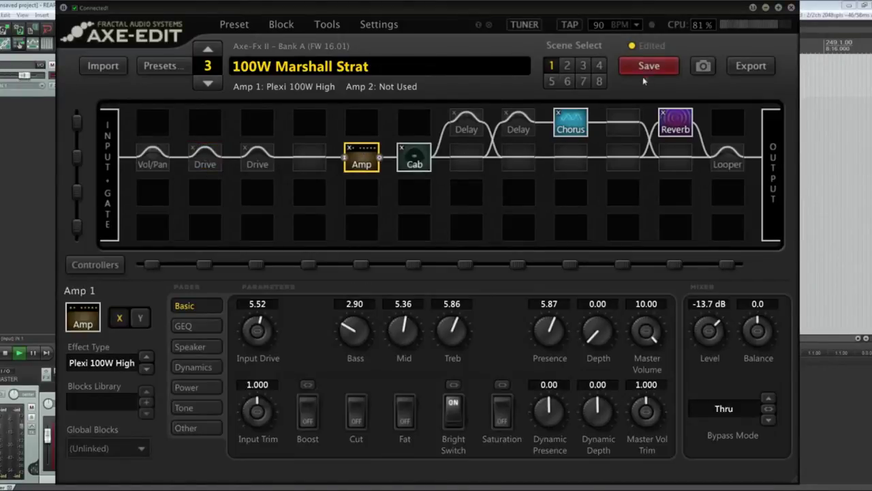
Save the preset and open the amp type list, with 119 Plexi 100W High current
click(648, 72)
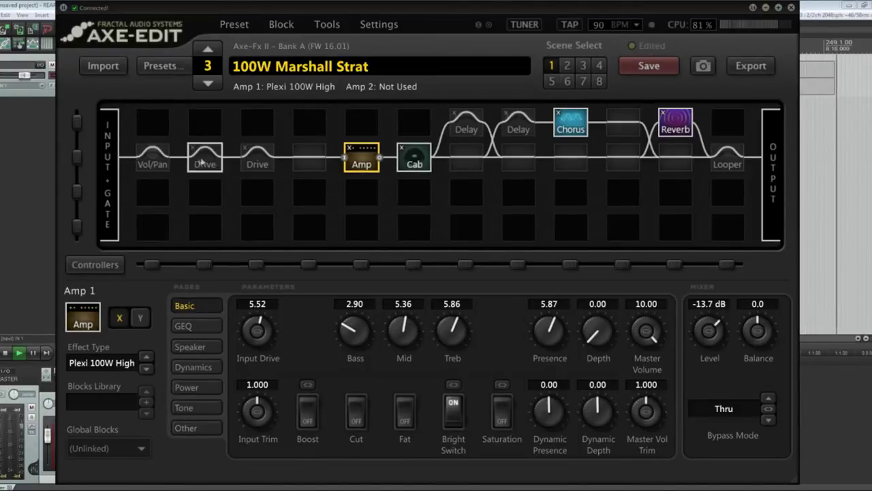
click(111, 367)
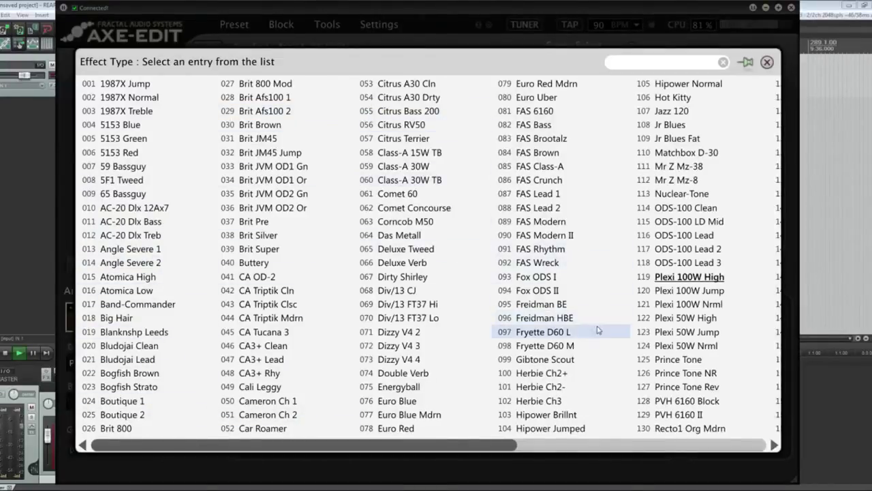
Browse the amp type list and keep Plexi 100W High as Amp 1's model
scroll(598, 330, right, 1)
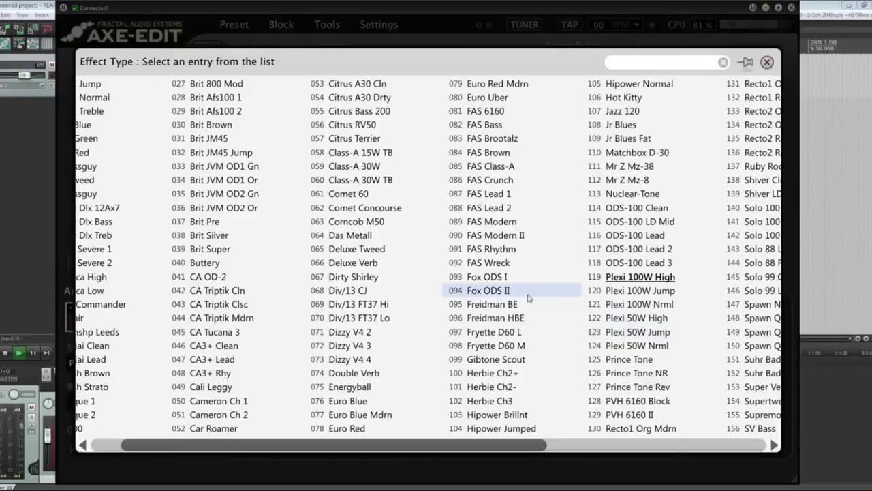
scroll(520, 302, right, 3)
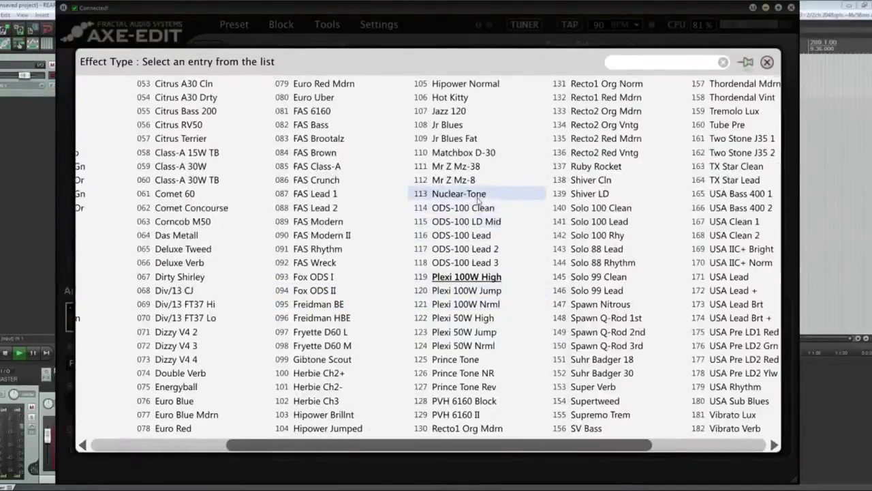
scroll(440, 278, left, 1)
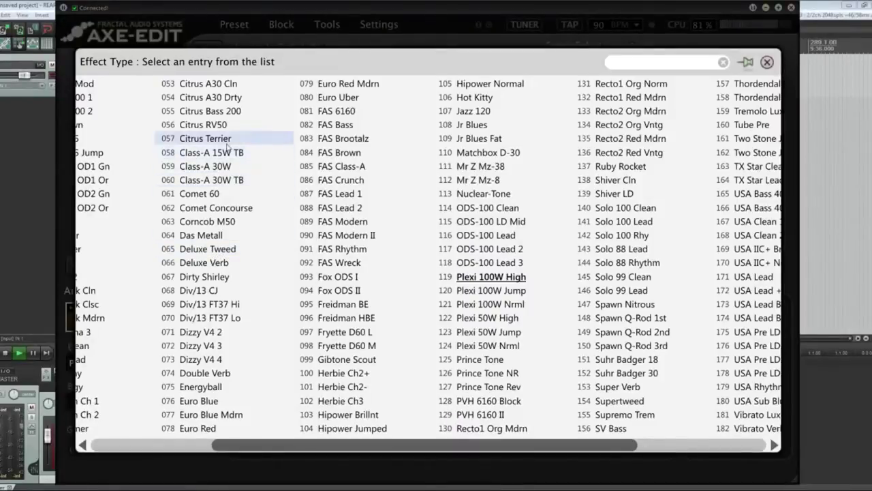
scroll(477, 307, right, 3)
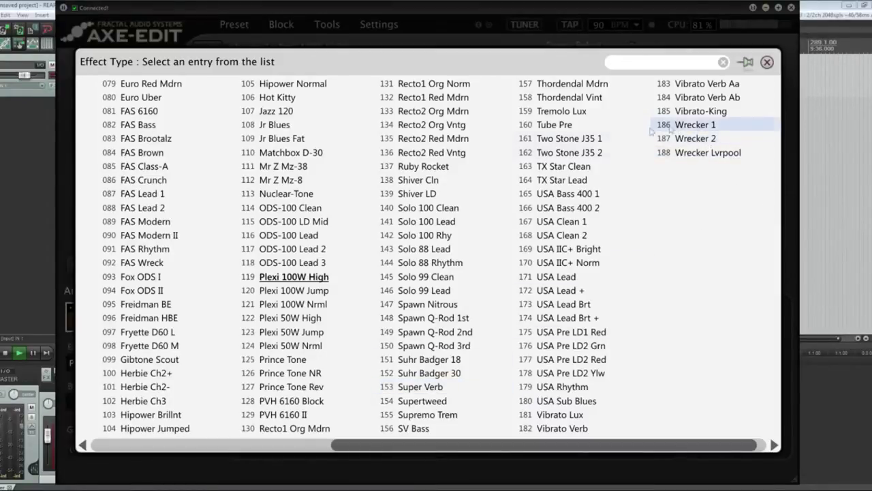
scroll(422, 308, left, 2)
scroll(423, 308, left, 5)
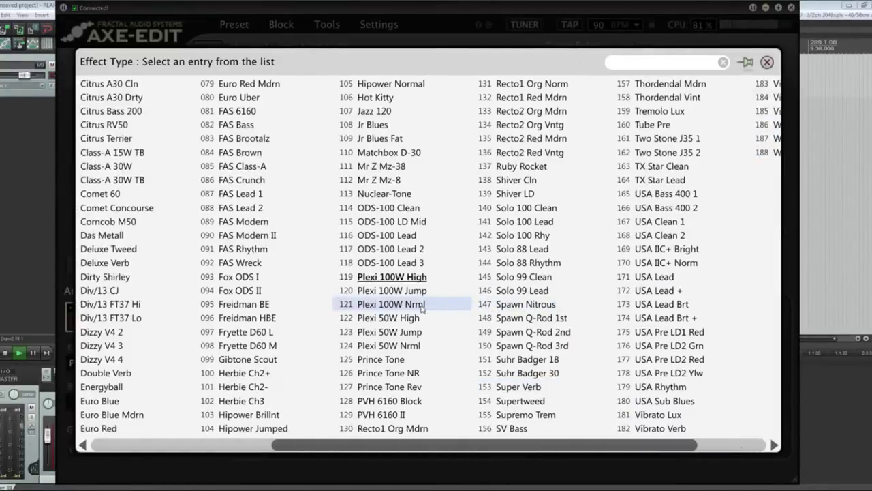
scroll(421, 308, left, 2)
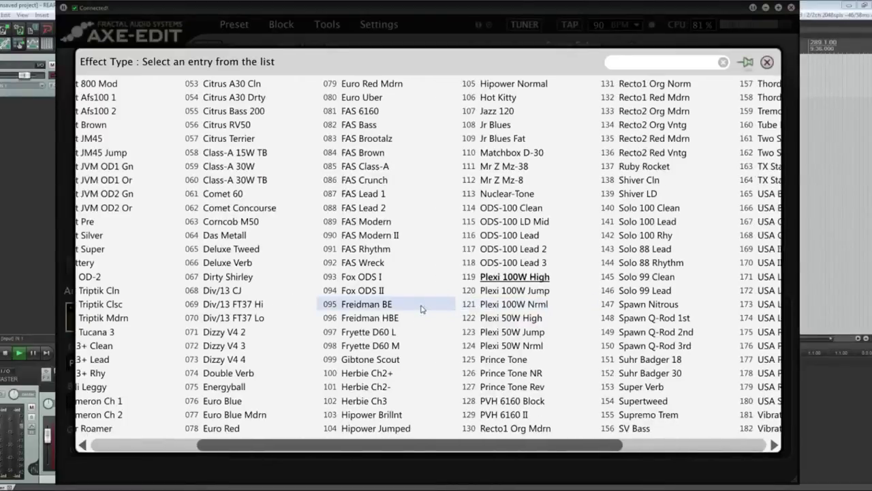
scroll(421, 308, left, 2)
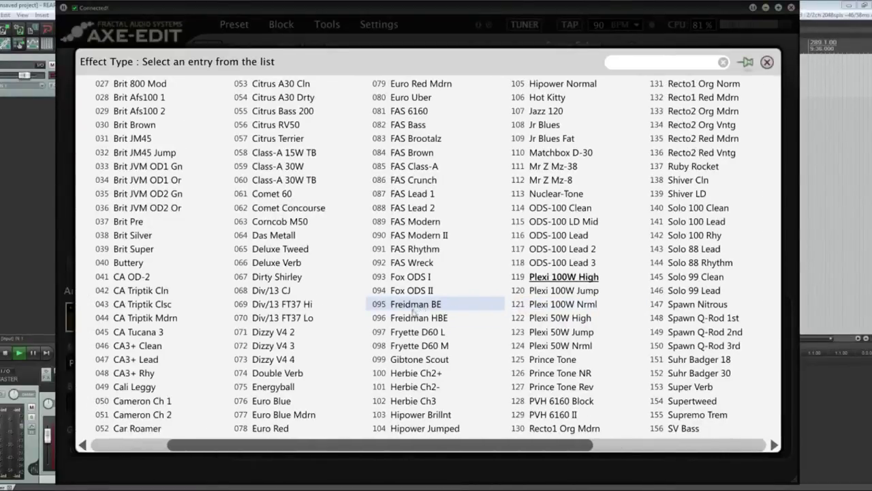
scroll(411, 316, left, 4)
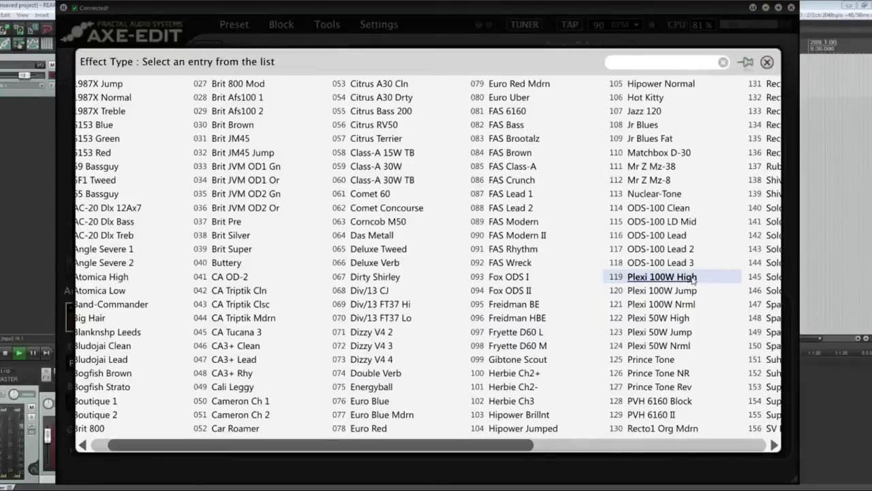
click(766, 62)
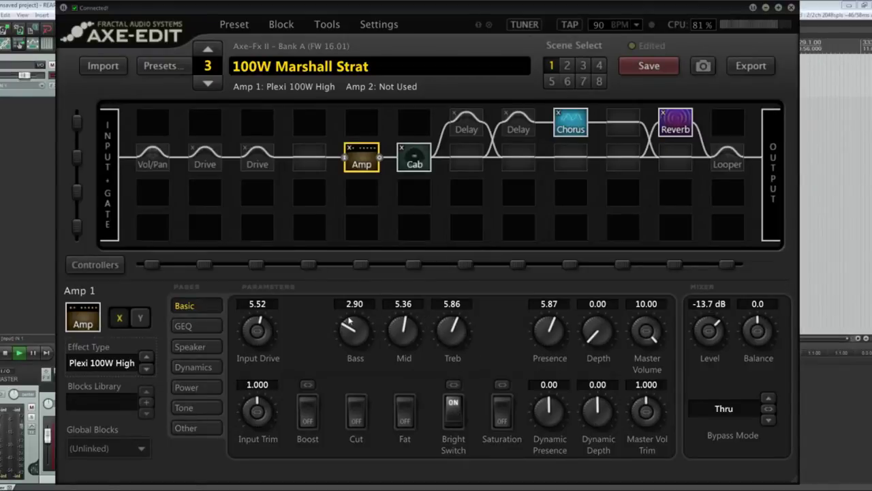
Show Amp 1's GEQ page: 8 Band Var Q, bands 63 to 8K at 0.00
click(201, 328)
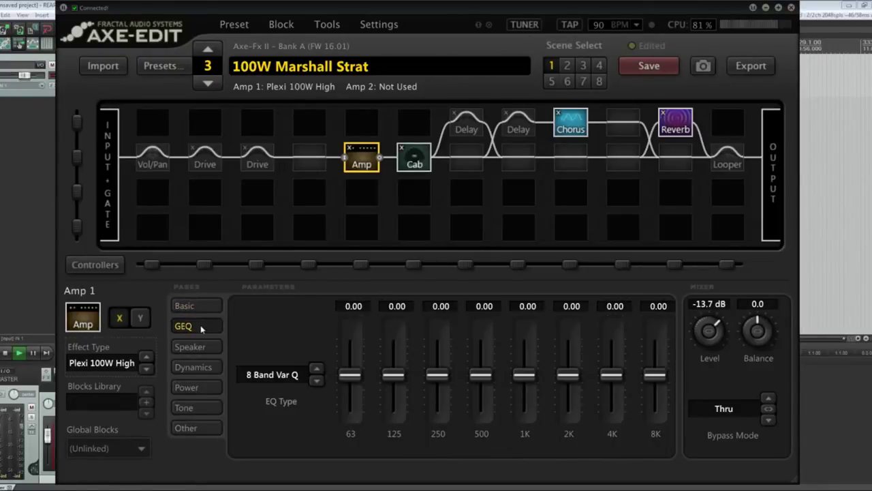
Review Amp 1's speaker, dynamics, power amp, tone and basic pages, then show Cab 1's F103 settings
click(202, 348)
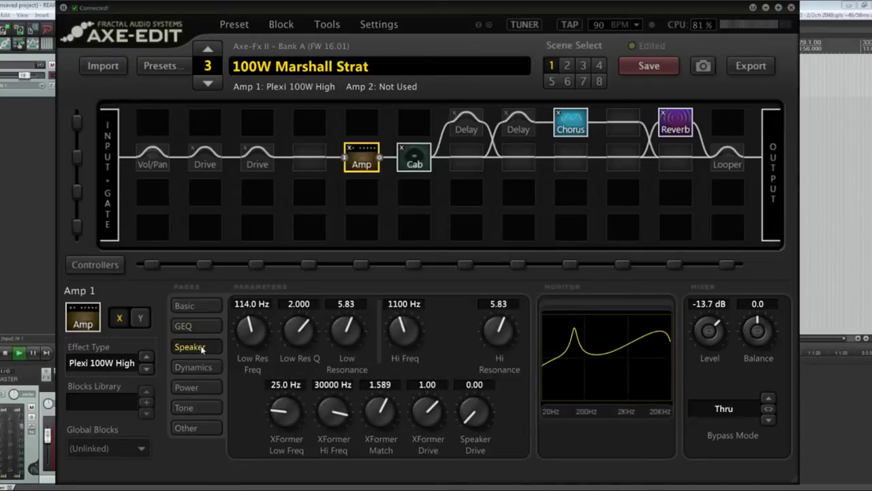
click(204, 368)
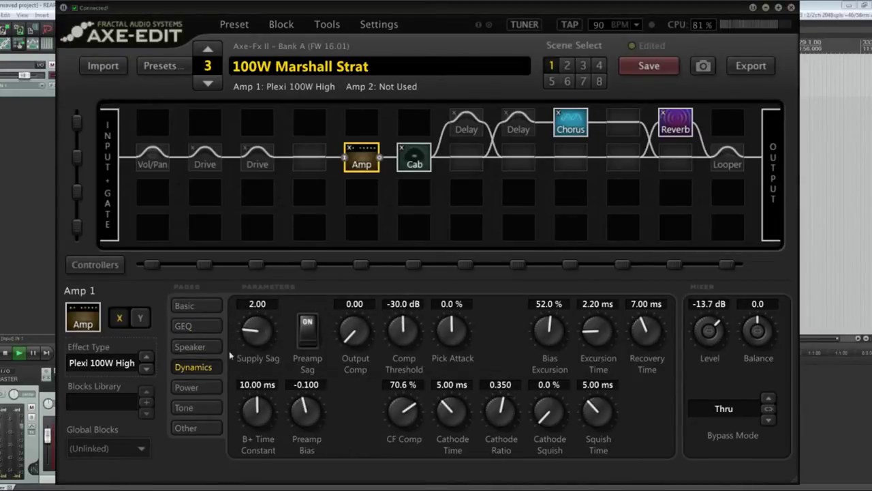
click(186, 388)
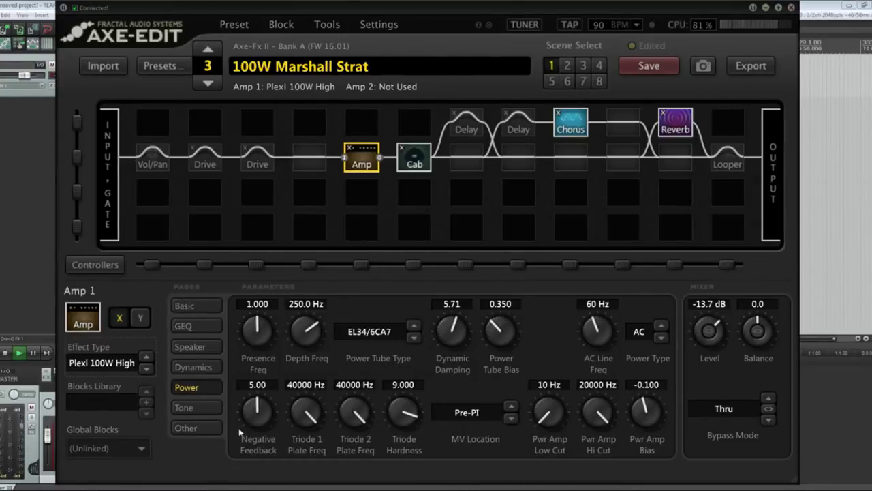
click(195, 411)
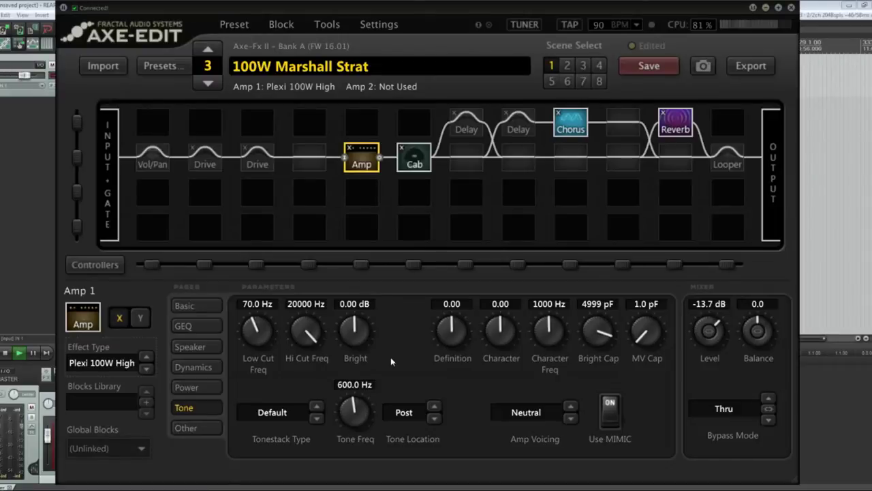
click(204, 308)
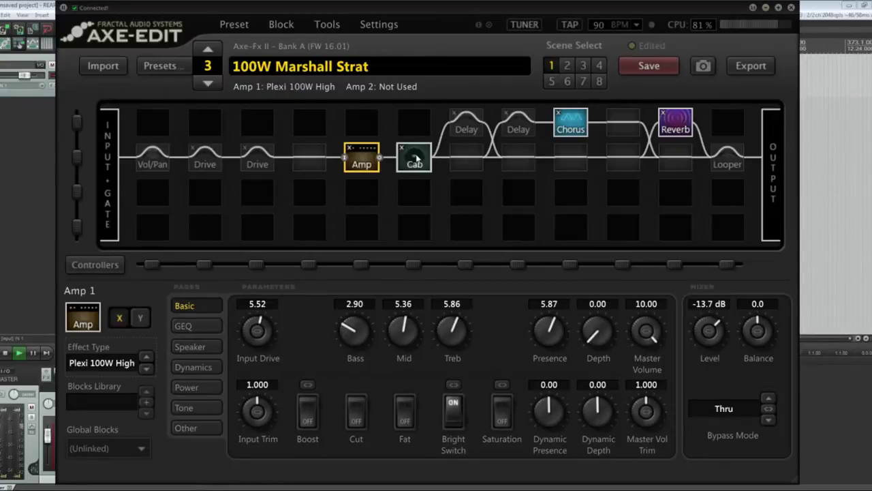
click(417, 158)
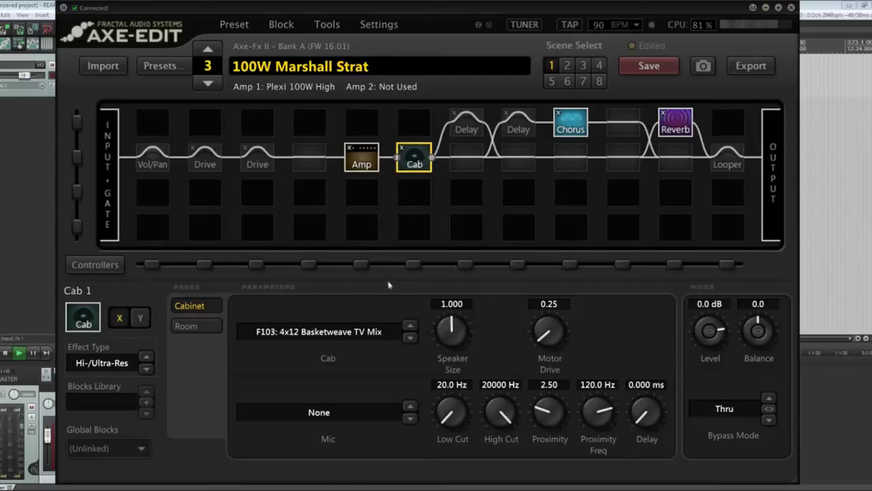
Show the cab picker listing all factory and user cabinets, with F103 current
click(338, 330)
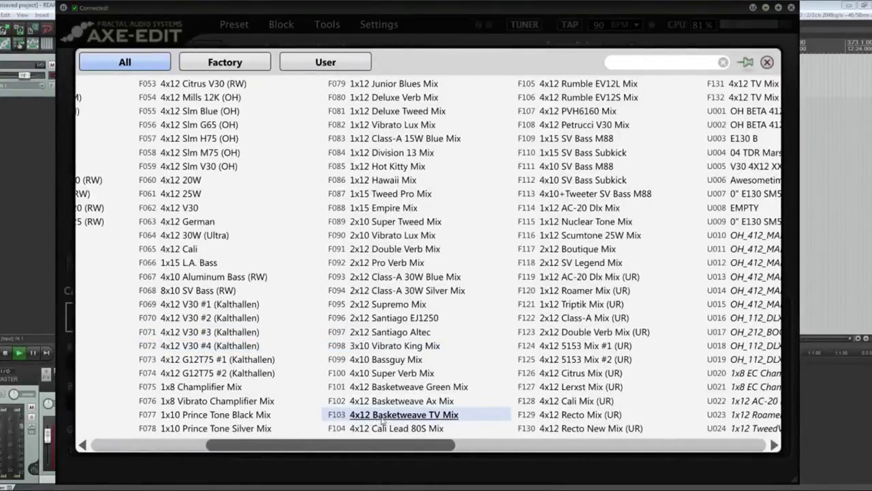
Keep F103 4x12 Basketweave TV Mix as the cab after browsing the full cabinet list
double_click(426, 415)
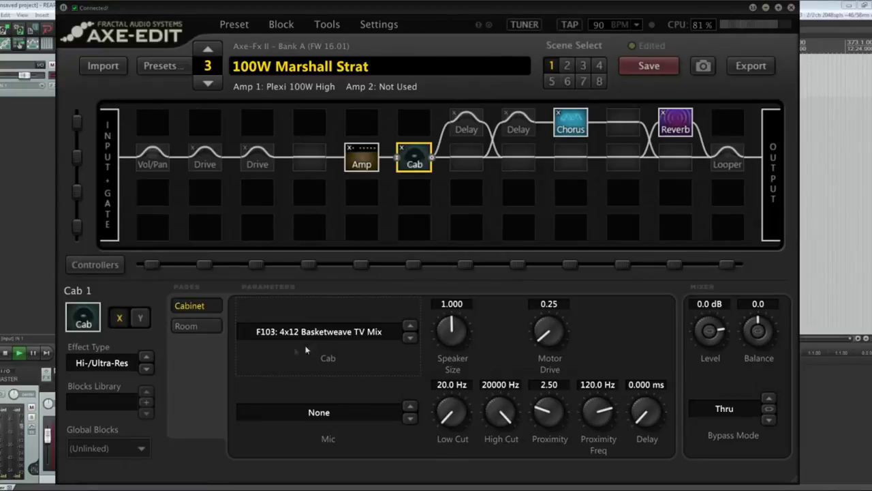
click(361, 335)
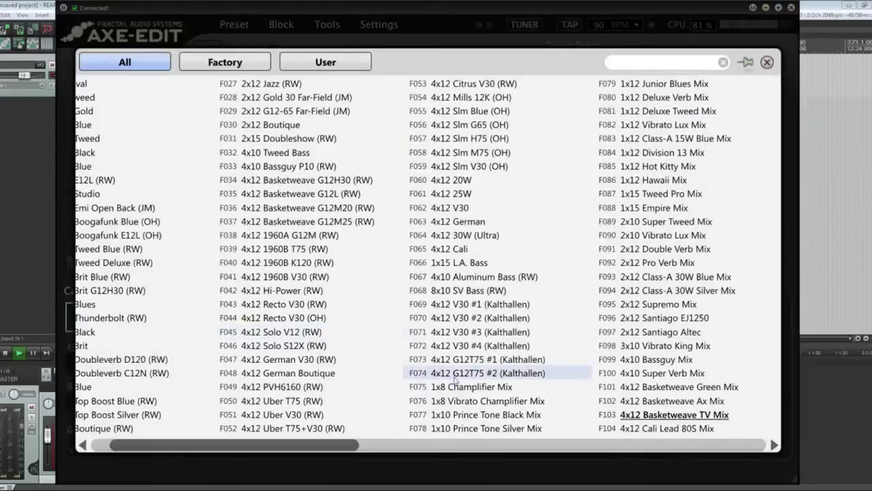
scroll(551, 400, down, 5)
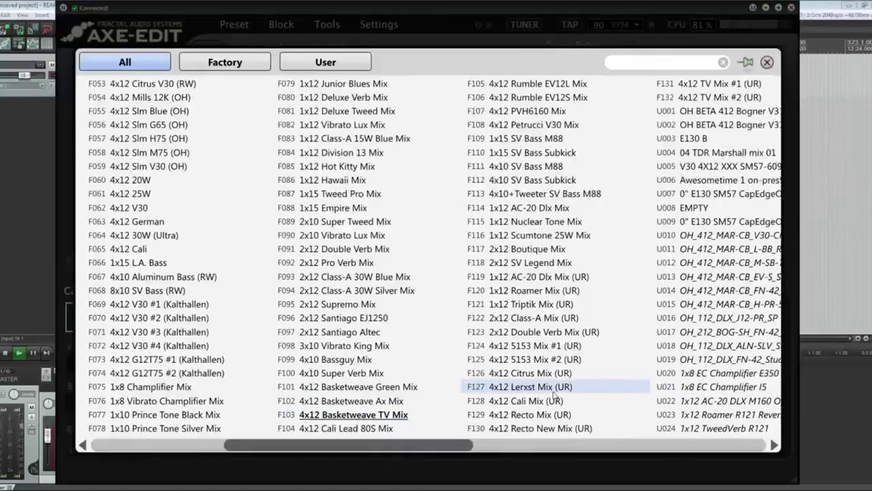
scroll(554, 396, down, 1)
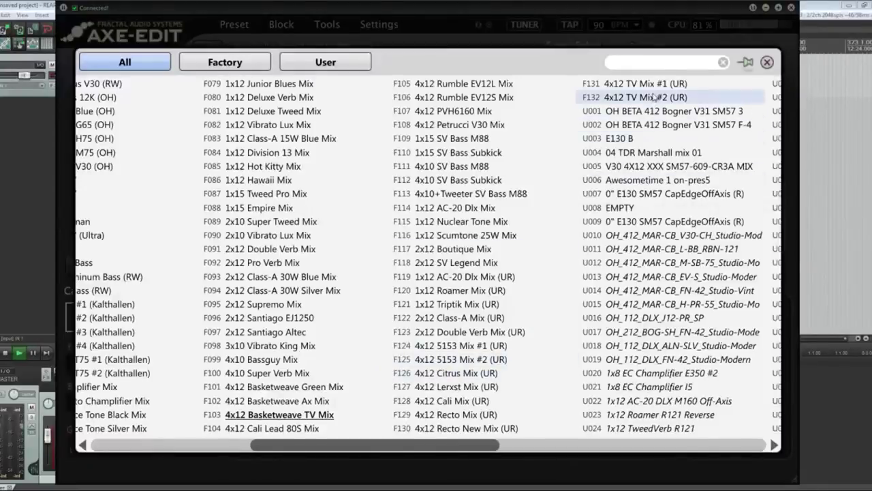
scroll(545, 304, down, 2)
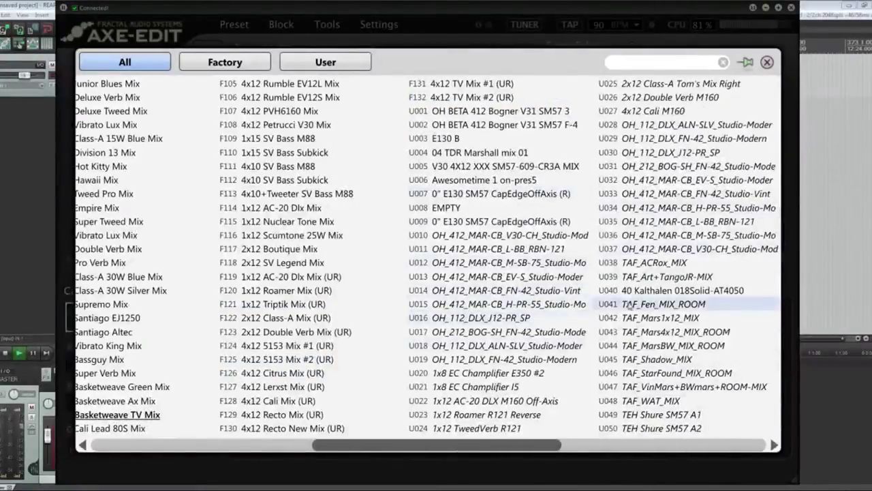
scroll(627, 304, down, 5)
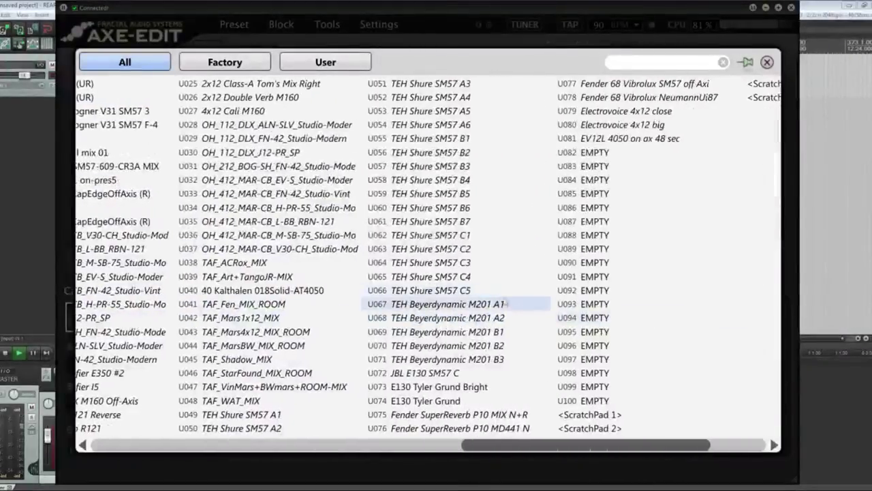
scroll(505, 304, up, 4)
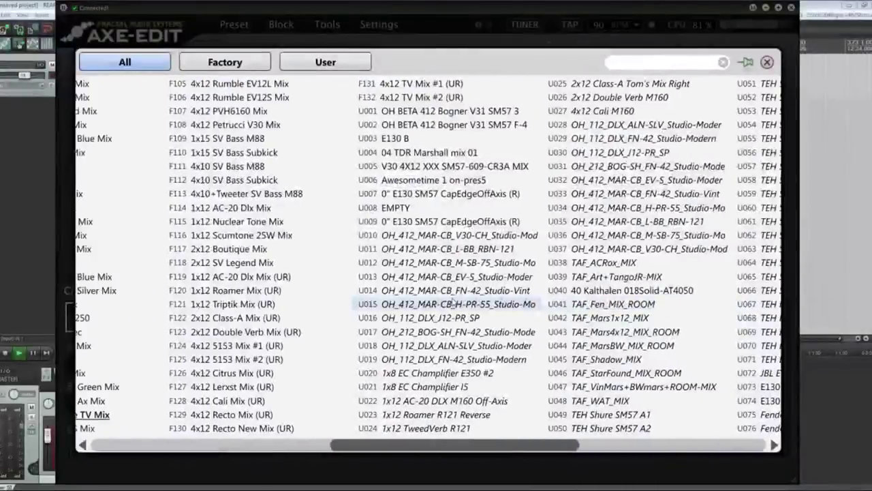
scroll(455, 304, up, 2)
click(768, 62)
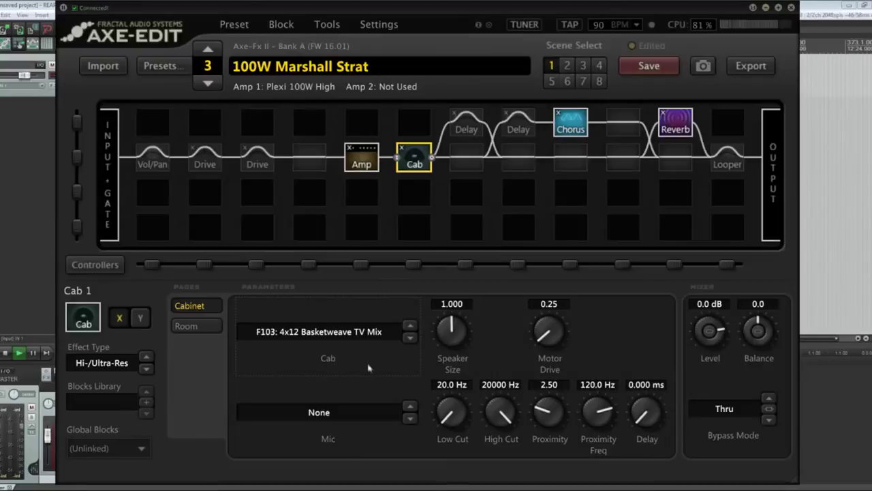
Check the cab list again unchanged and switch between the Amp and Cab blocks
click(344, 341)
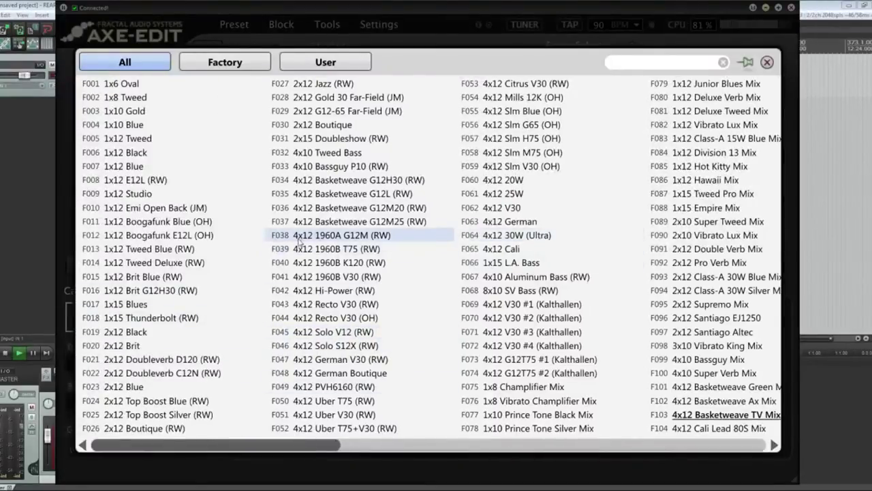
click(768, 62)
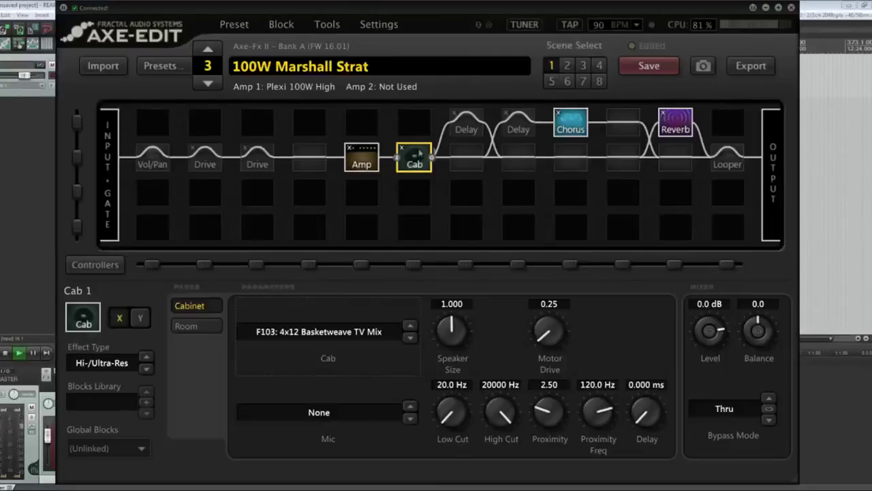
click(361, 158)
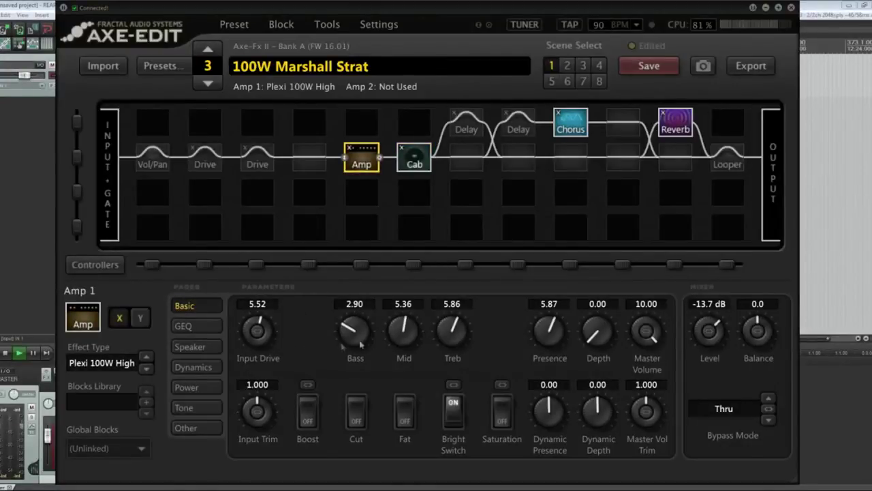
click(414, 159)
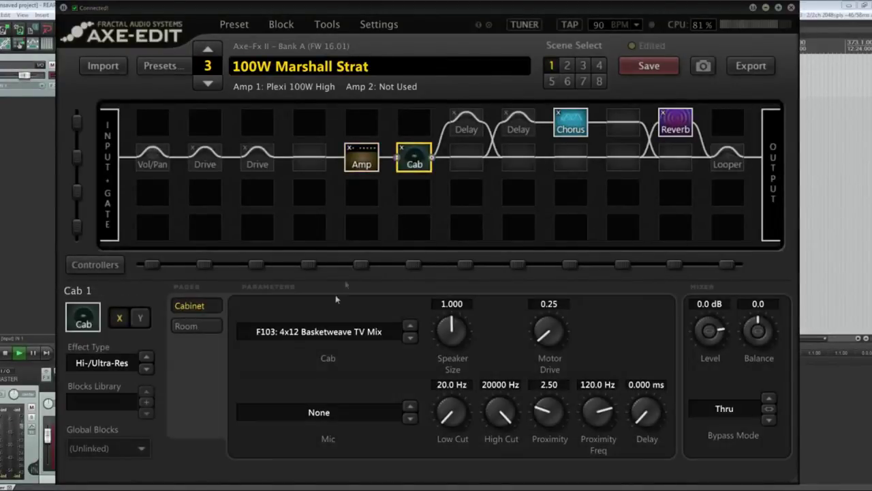
Reselect F103 for Cab 1, review its Room page, then show Delay 1's Digital Mono settings
click(339, 333)
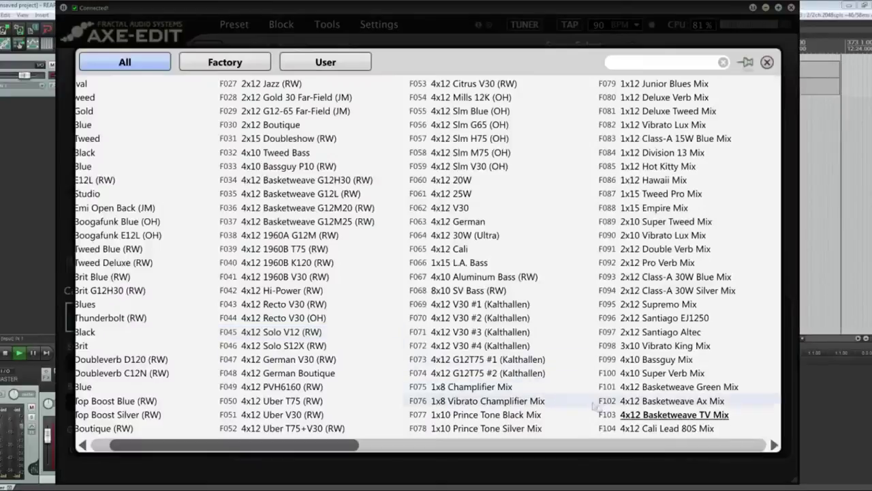
click(687, 415)
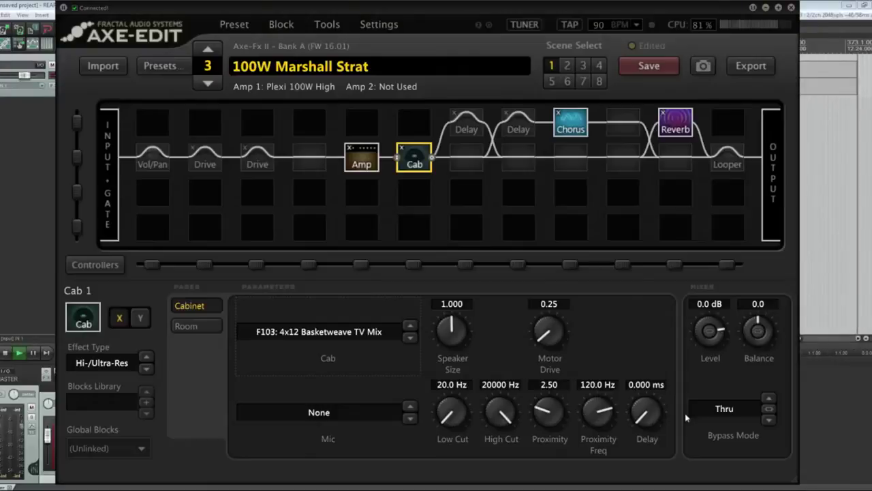
click(216, 327)
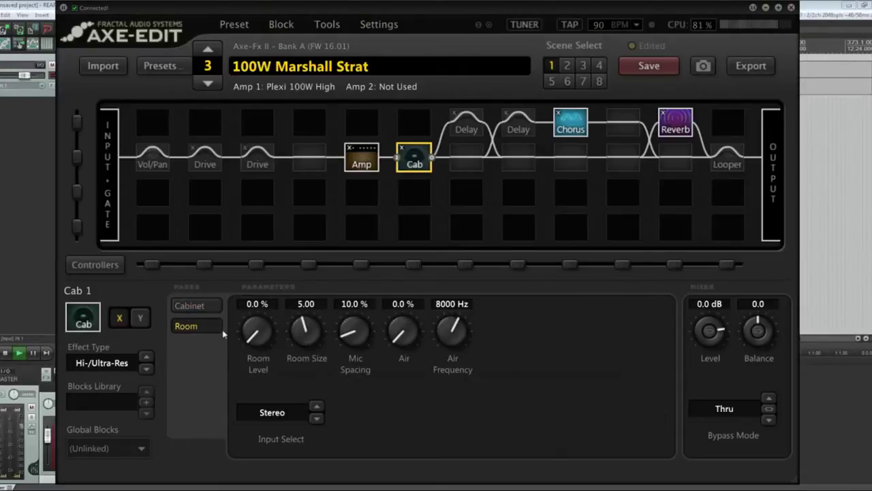
click(216, 308)
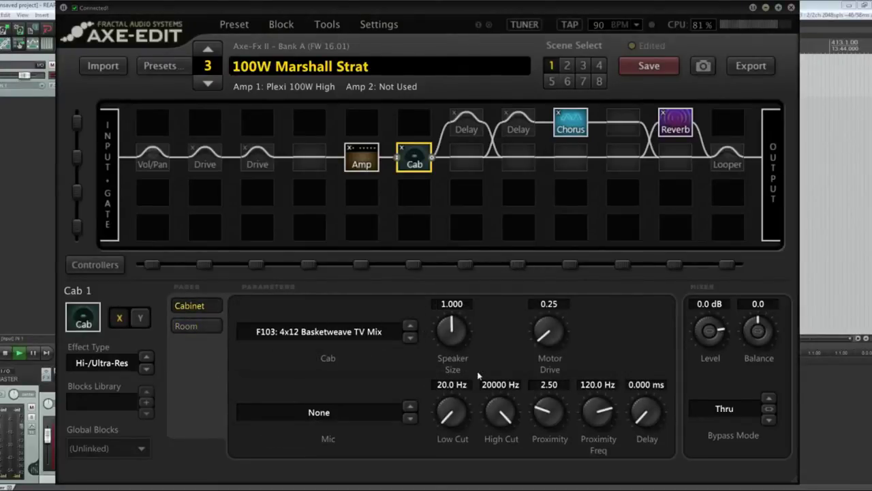
click(362, 157)
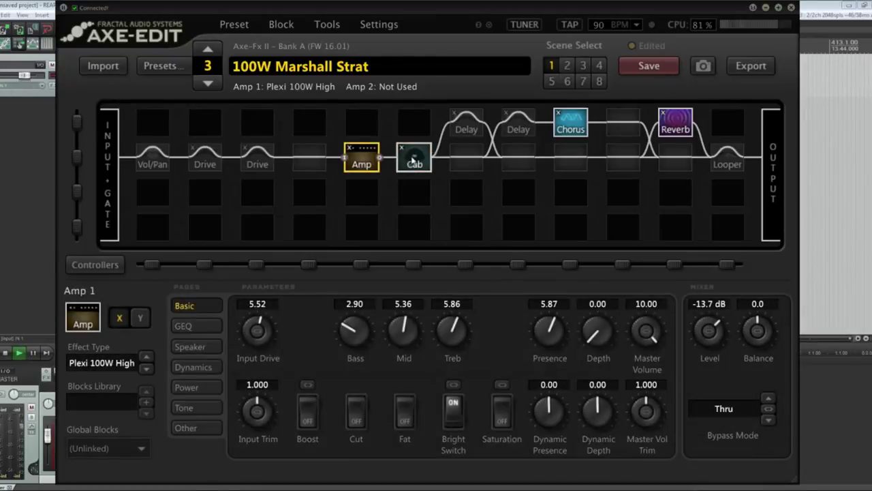
click(413, 159)
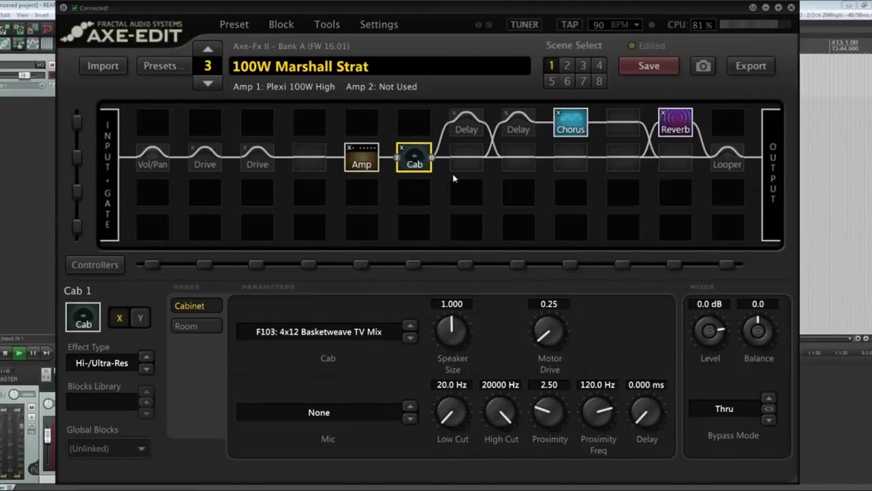
click(467, 128)
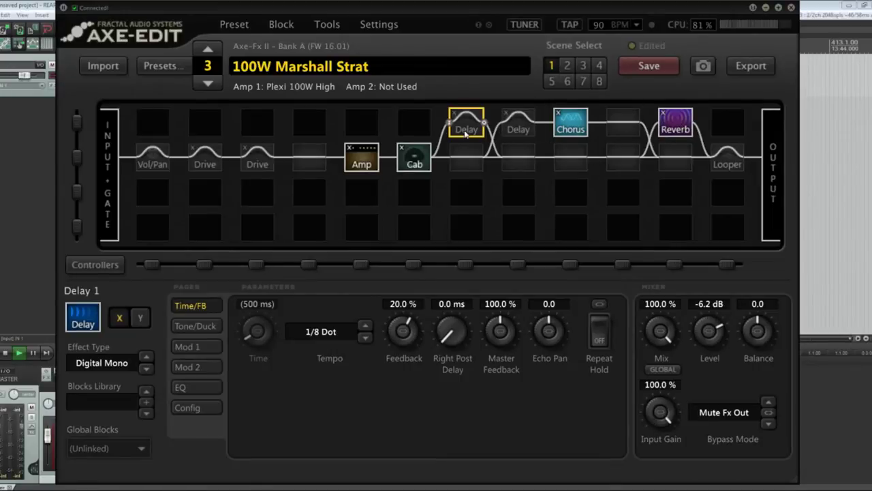
Inspect the tape delay and reverb, then return to Delay 1's Digital Mono 1/8 Dot settings
click(519, 127)
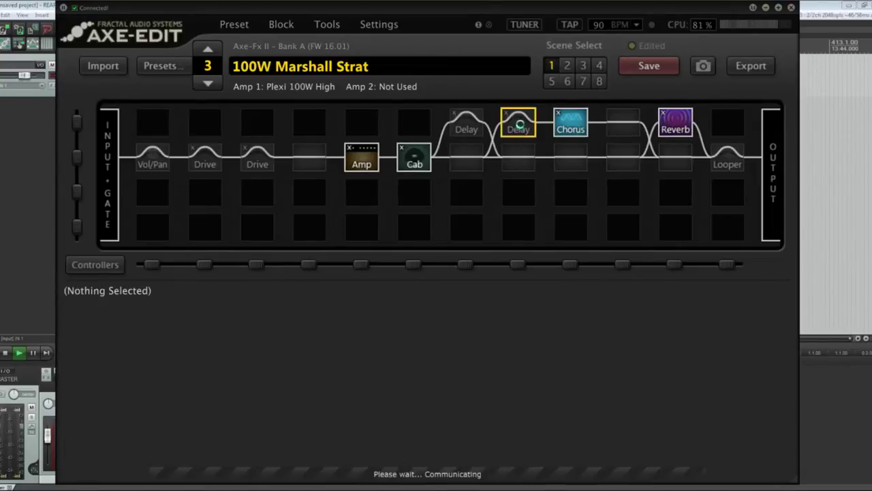
click(675, 123)
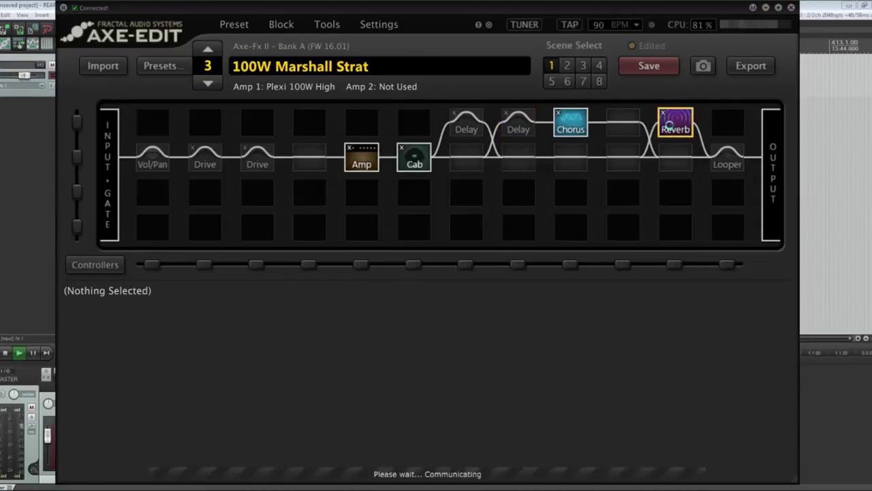
click(467, 124)
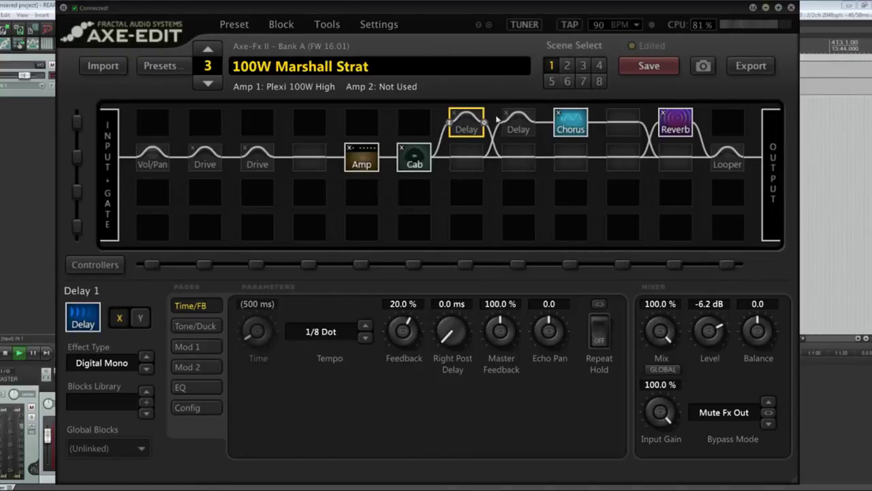
Bypass the second delay and engage Delay 1, still Digital Mono at 1/8 Dot, 20% feedback
click(518, 125)
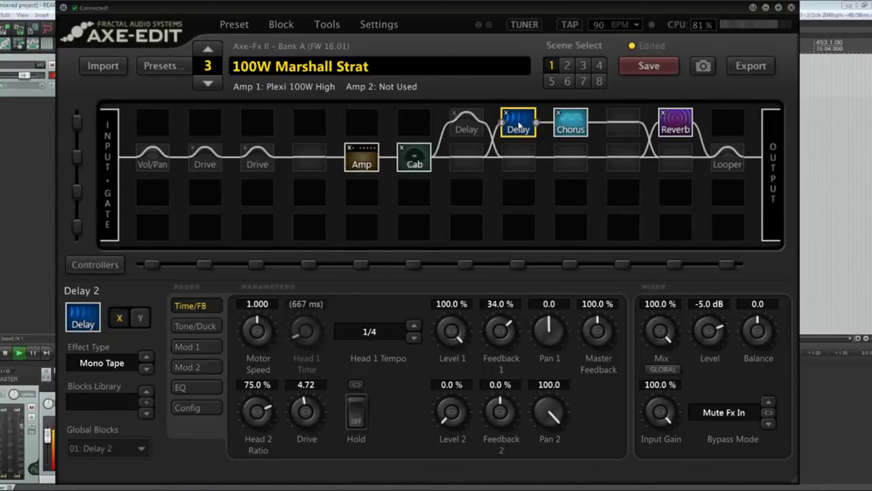
click(519, 124)
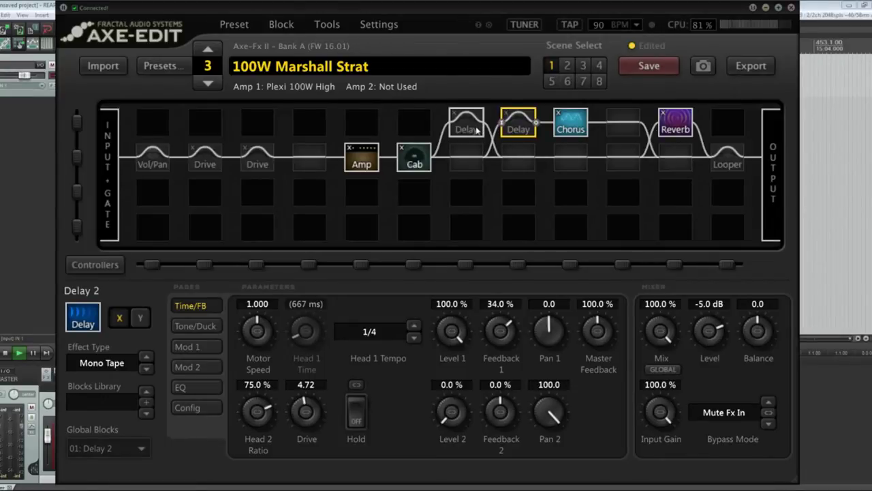
mouse_move(463, 134)
mouse_down()
mouse_move(468, 125)
mouse_move(467, 187)
mouse_move(469, 130)
mouse_move(471, 188)
mouse_move(468, 153)
mouse_move(567, 156)
mouse_move(461, 145)
mouse_move(559, 156)
mouse_move(474, 155)
mouse_move(468, 129)
mouse_up()
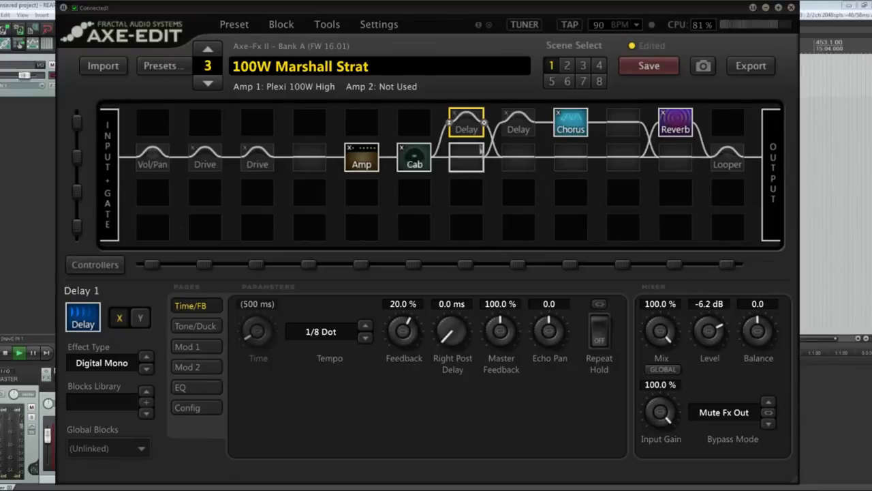
click(475, 125)
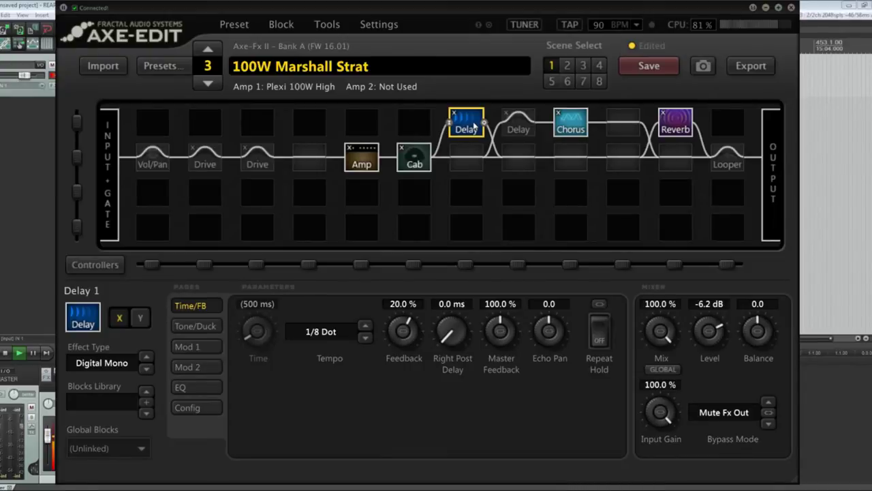
Tap the tempo to 114 BPM and set Delay 1's level to -5.2 dB
click(571, 24)
click(571, 25)
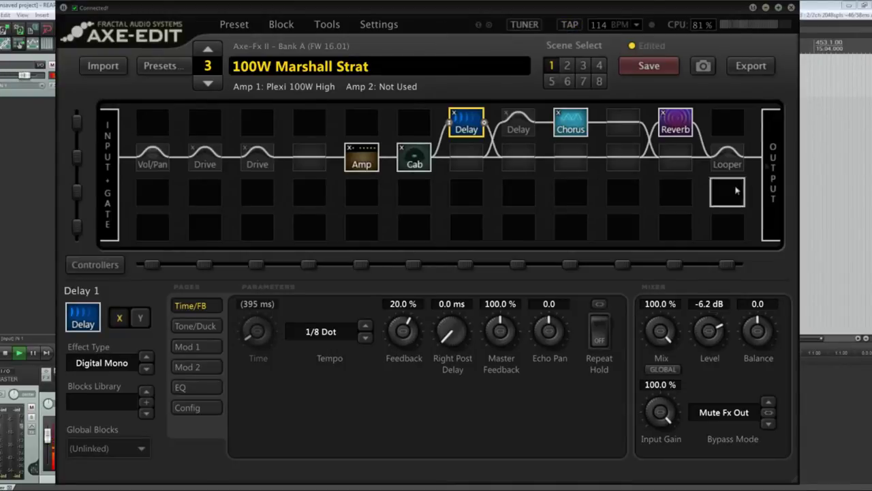
drag(709, 333, 711, 310)
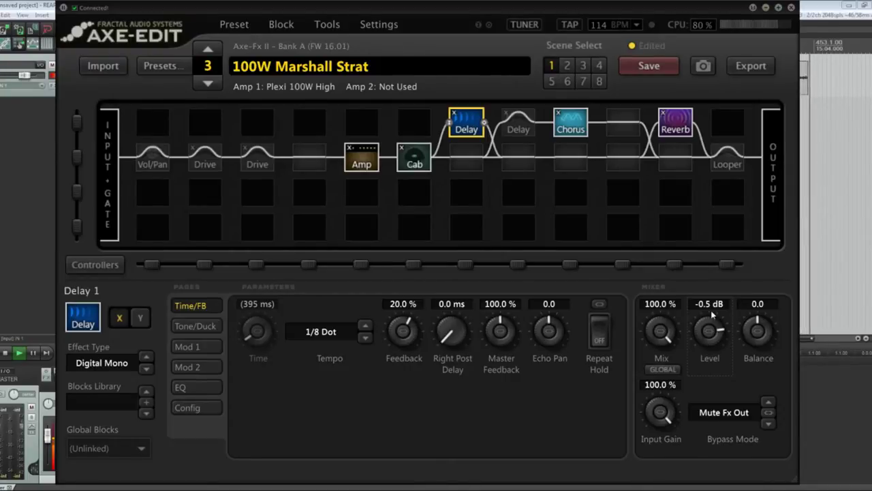
drag(711, 310, 711, 354)
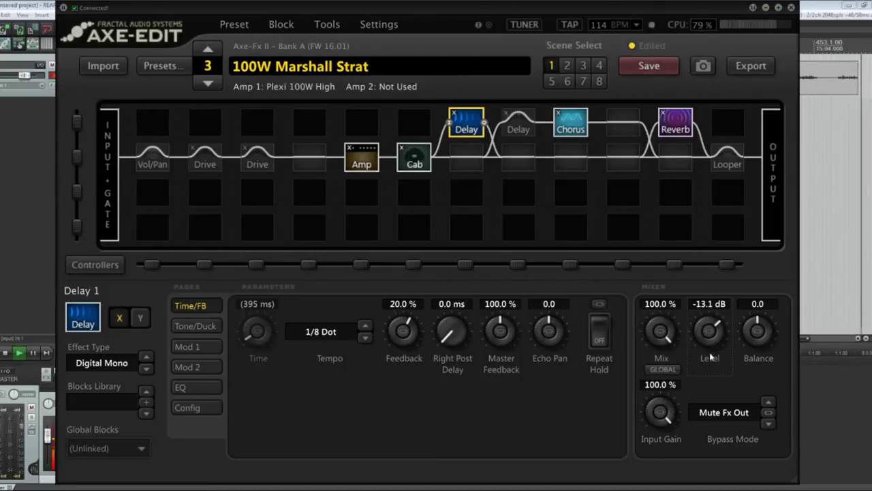
drag(711, 344, 713, 320)
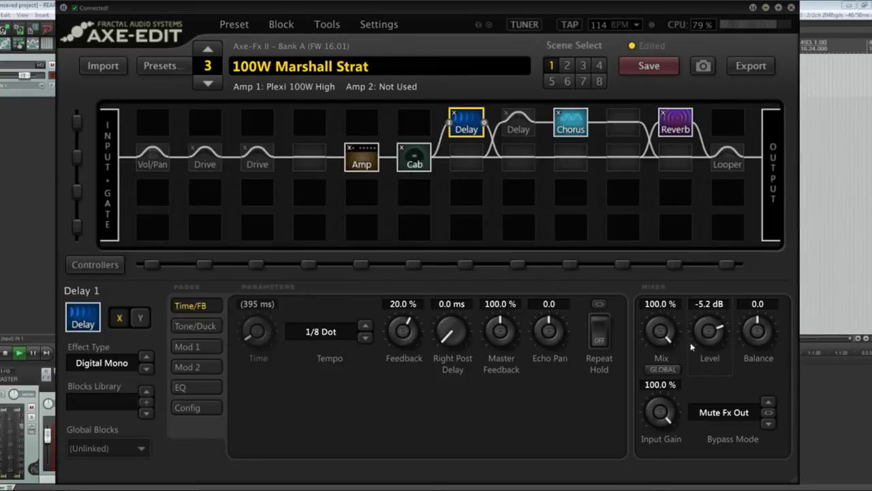
click(734, 418)
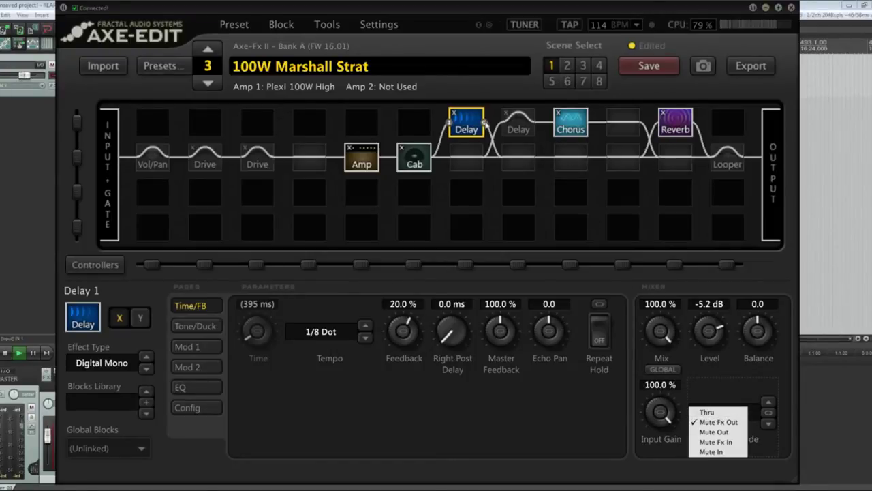
Try Thru as Delay 1's bypass mode, keep Mute Fx Out, then show Delay 2's Mono Tape settings
click(715, 422)
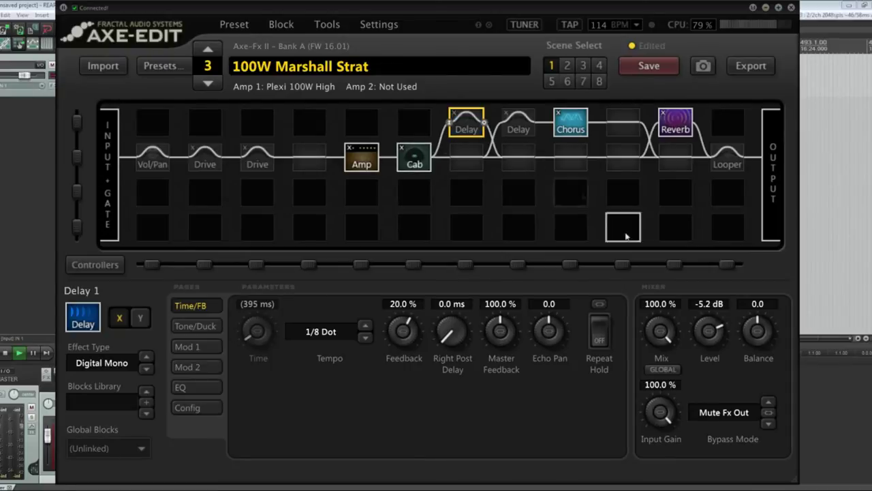
click(724, 417)
click(716, 413)
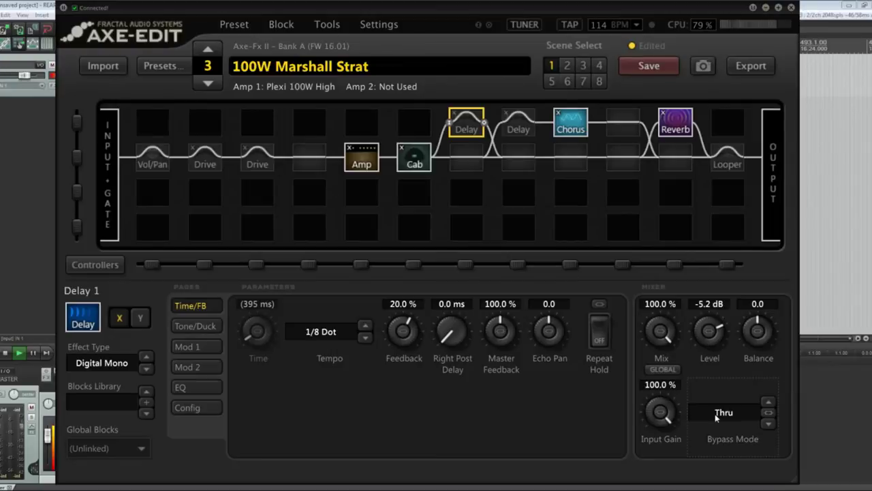
click(714, 414)
click(717, 422)
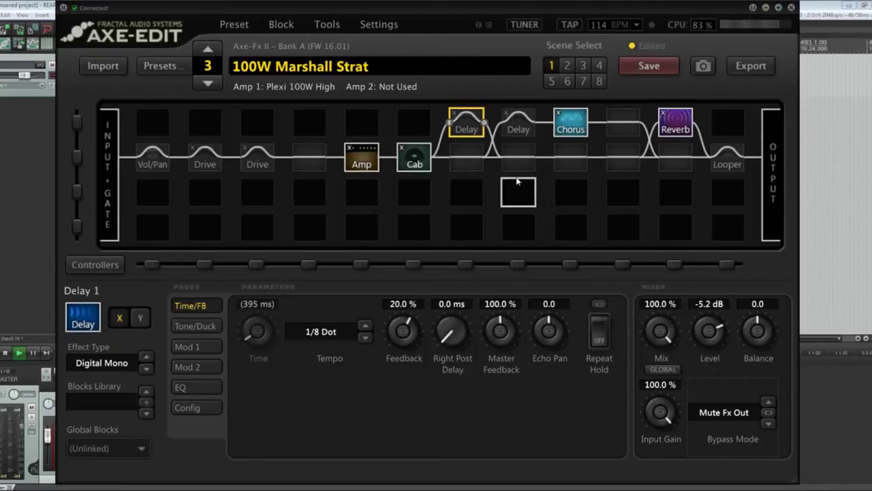
click(728, 414)
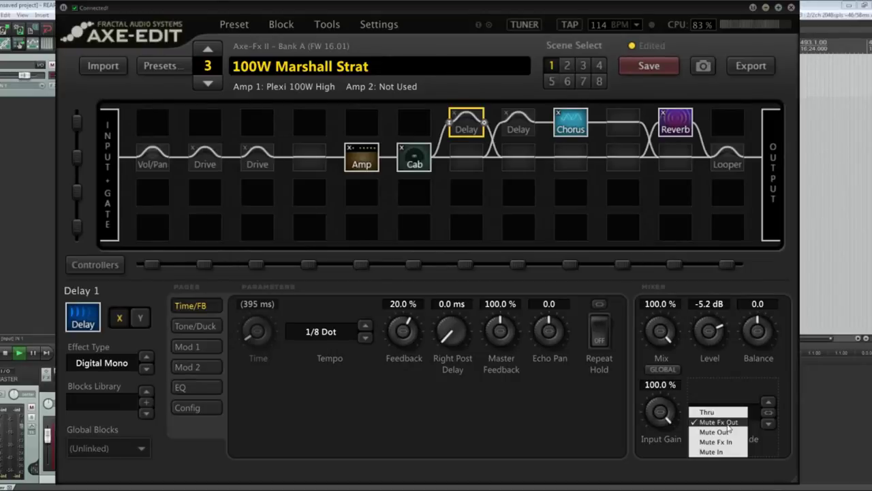
click(728, 426)
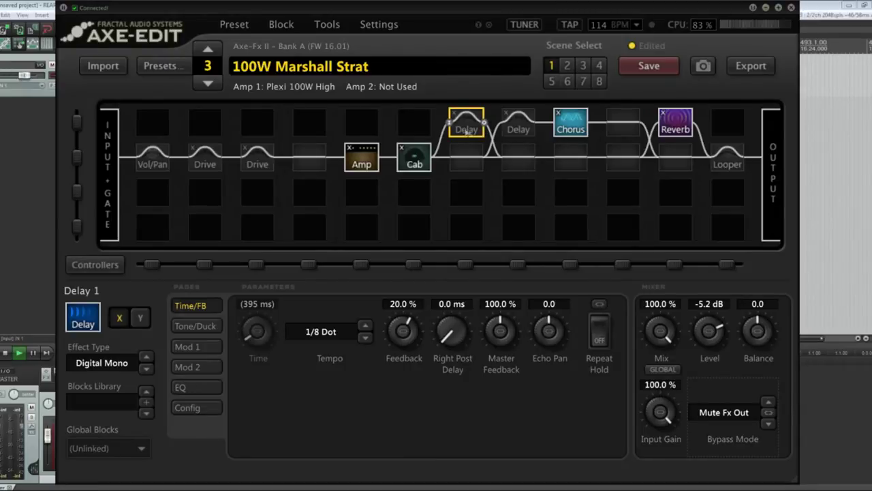
click(508, 132)
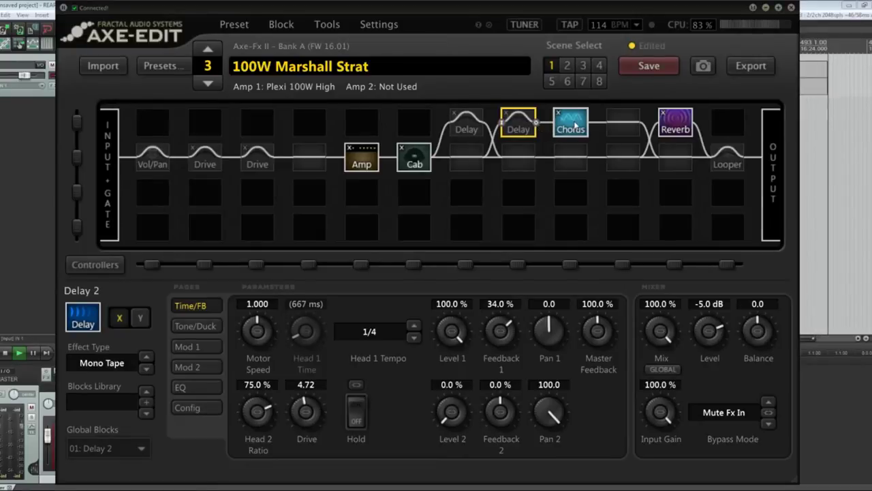
Browse Delay 2's Mod 1, EQ and Time/FB pages, then show Chorus 1's Analog Stereo settings
click(467, 126)
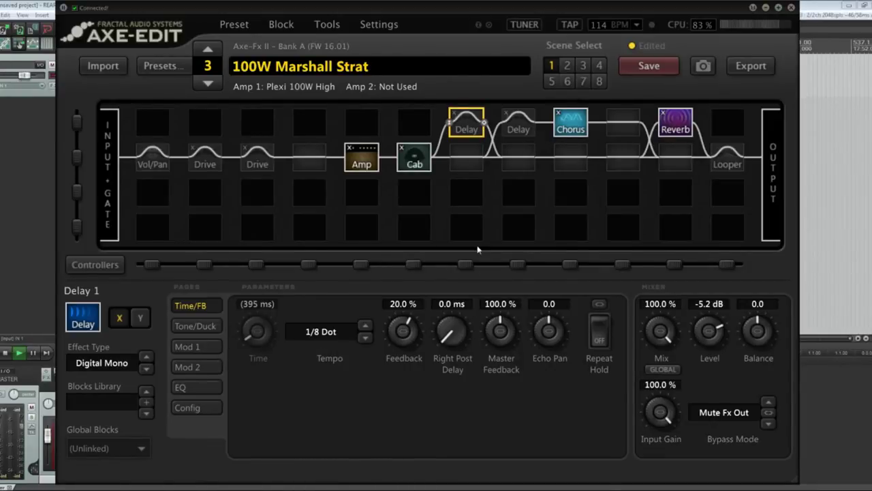
click(517, 122)
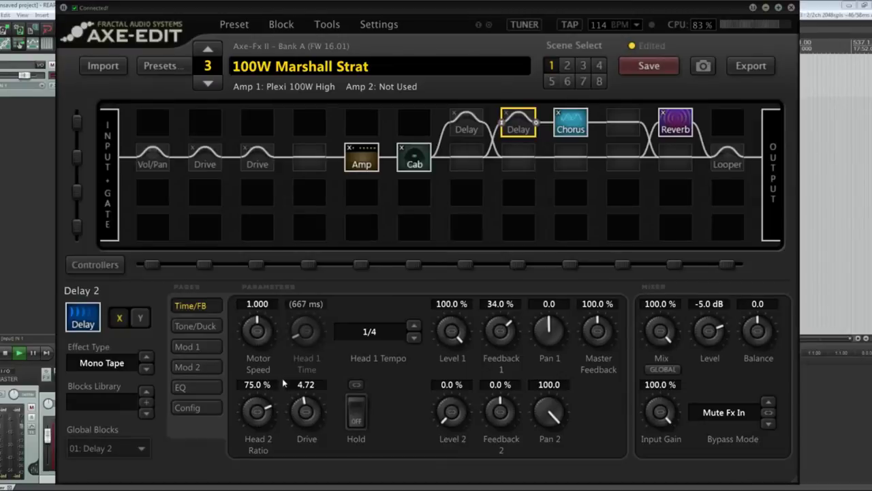
click(201, 347)
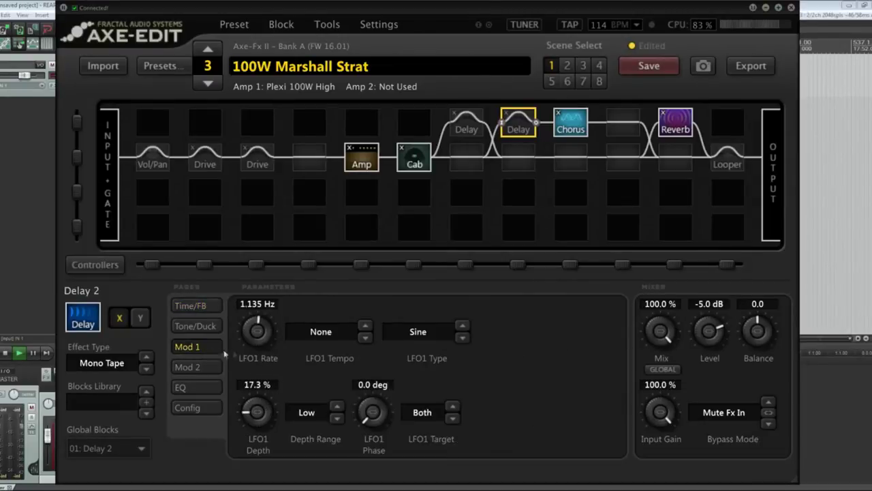
click(182, 387)
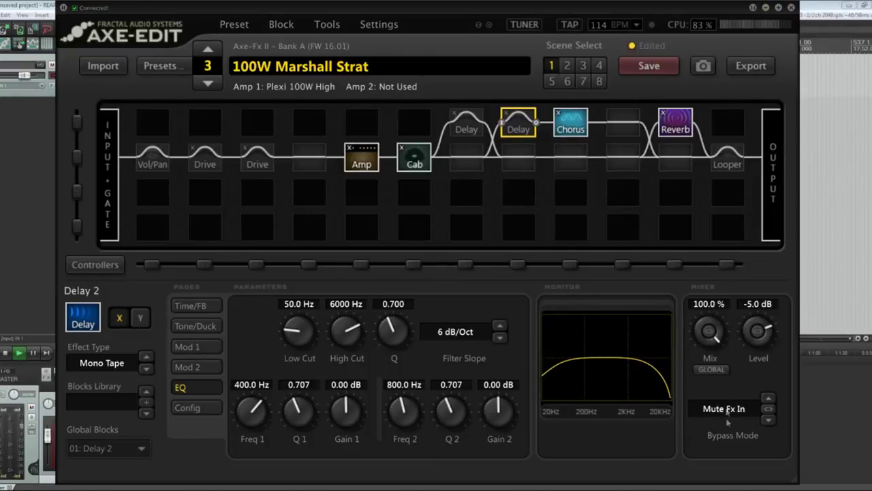
click(205, 310)
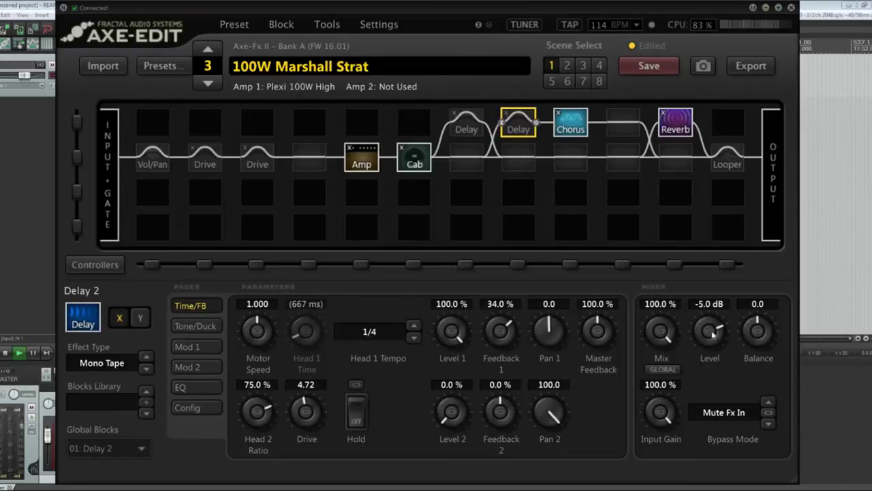
click(571, 125)
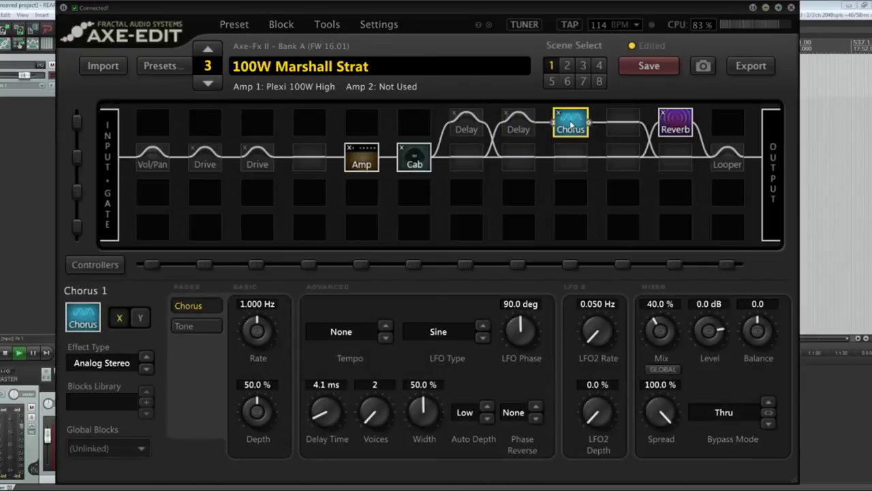
Compare the two Delay blocks and engage the second Delay
click(518, 126)
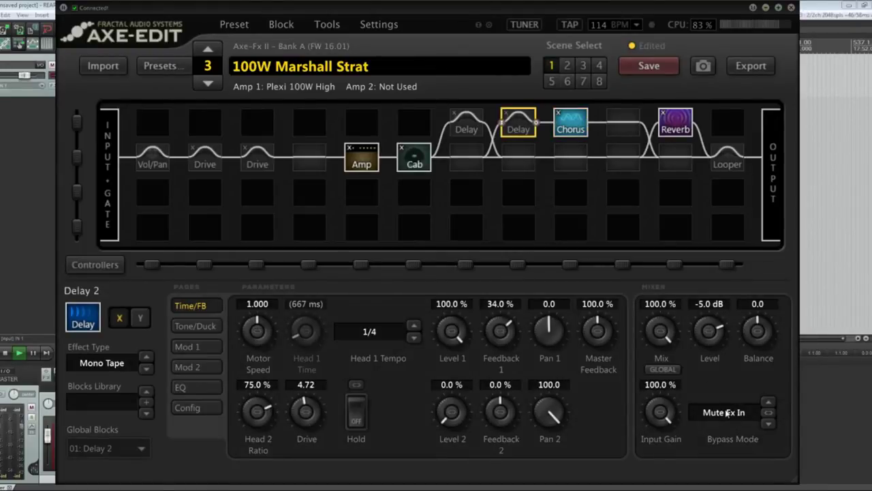
click(467, 122)
click(521, 127)
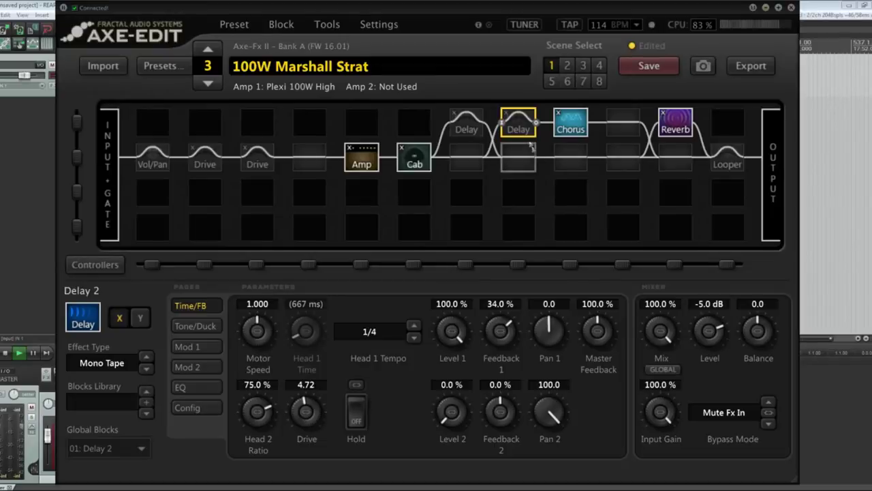
click(521, 123)
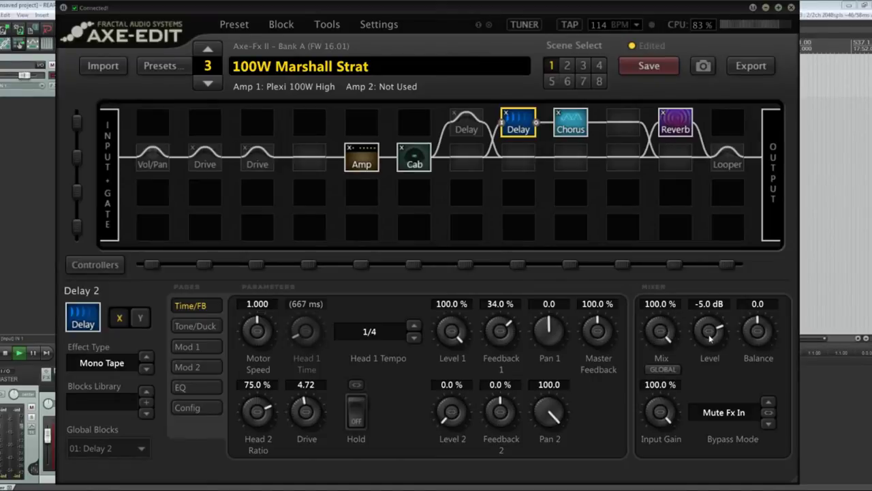
Check Delay 2's Mod 1 page, then bring up the Chorus's Analog Stereo settings
click(576, 127)
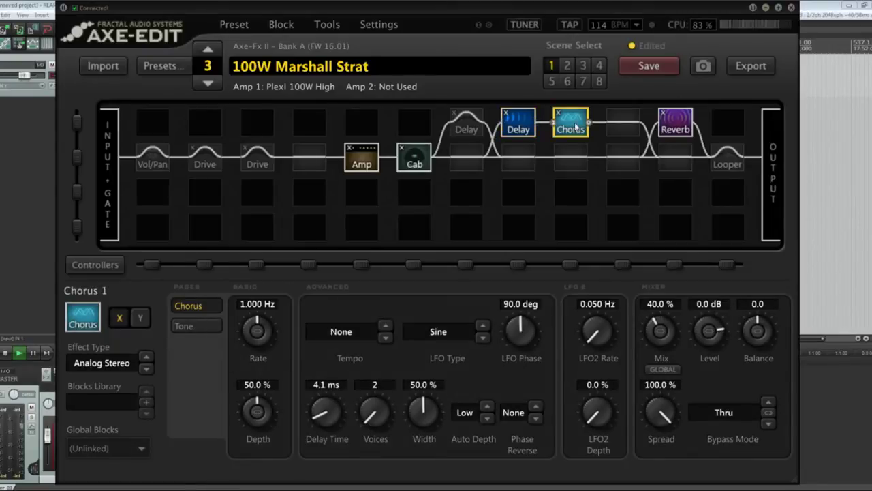
click(524, 128)
click(187, 346)
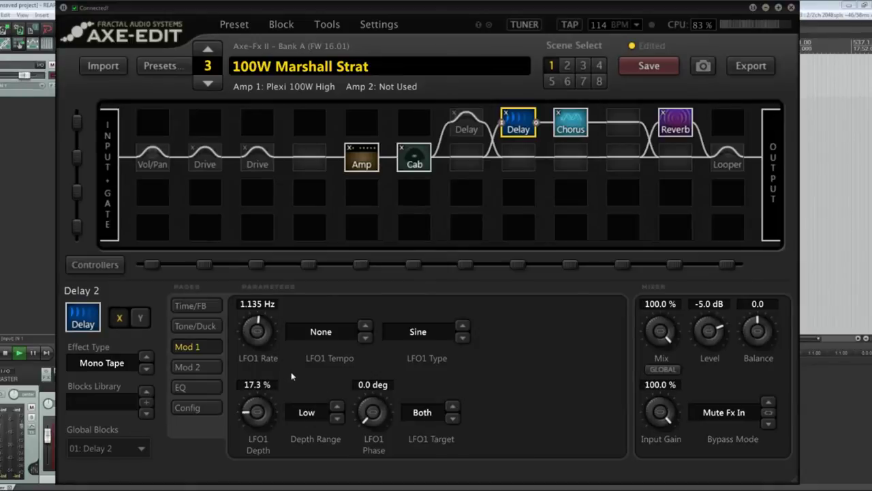
click(570, 124)
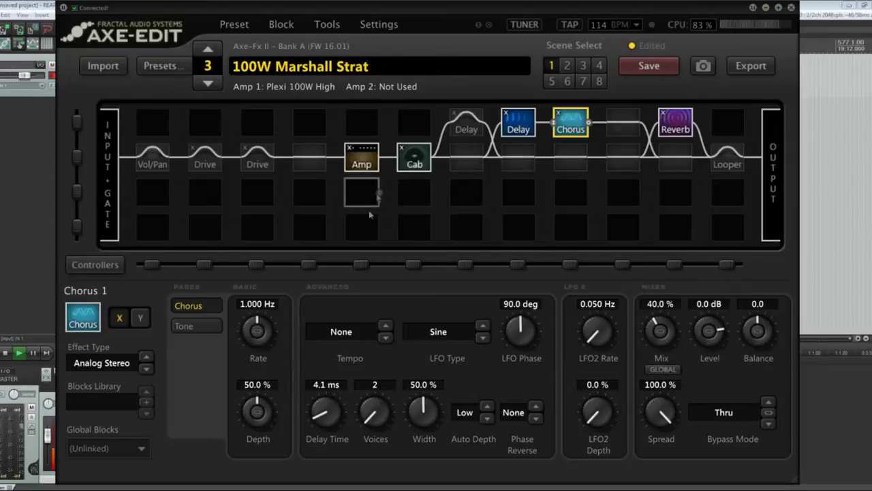
Bypass and re-engage the Chorus block, then select the empty slot after it
ctrl+click(570, 120)
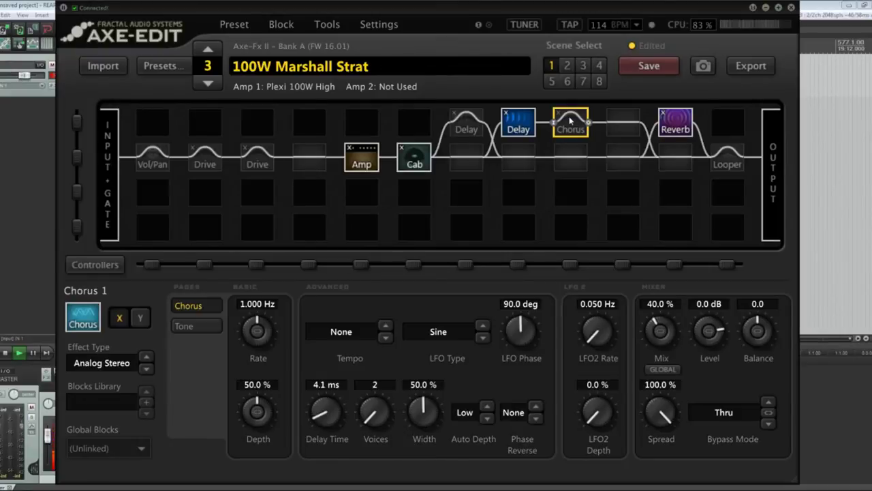
ctrl+click(571, 120)
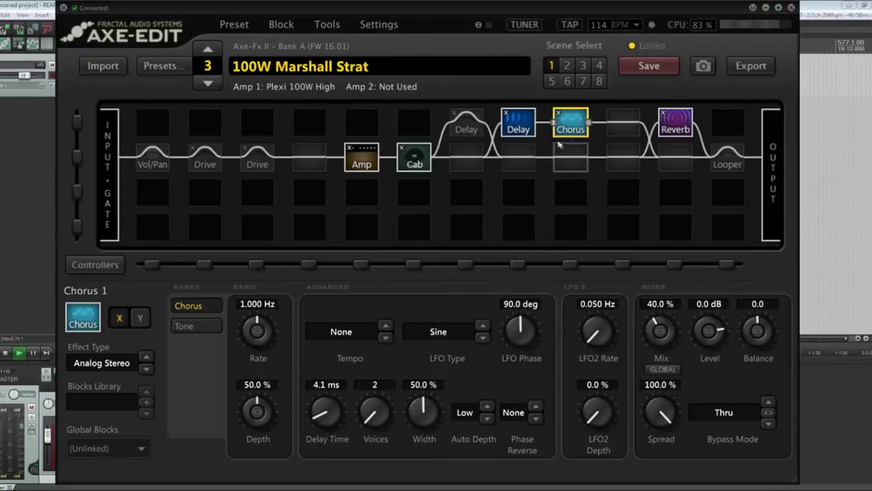
click(629, 129)
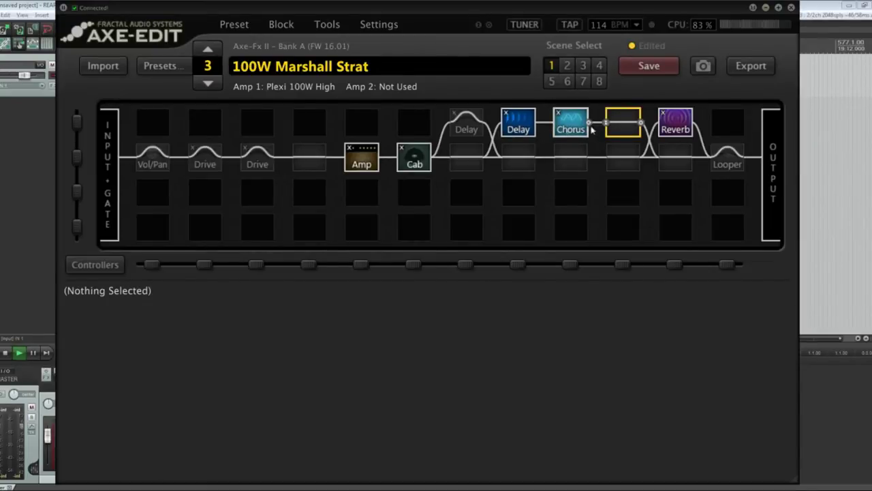
Bypass the second Delay and show Reverb 1's Medium Room settings
click(518, 126)
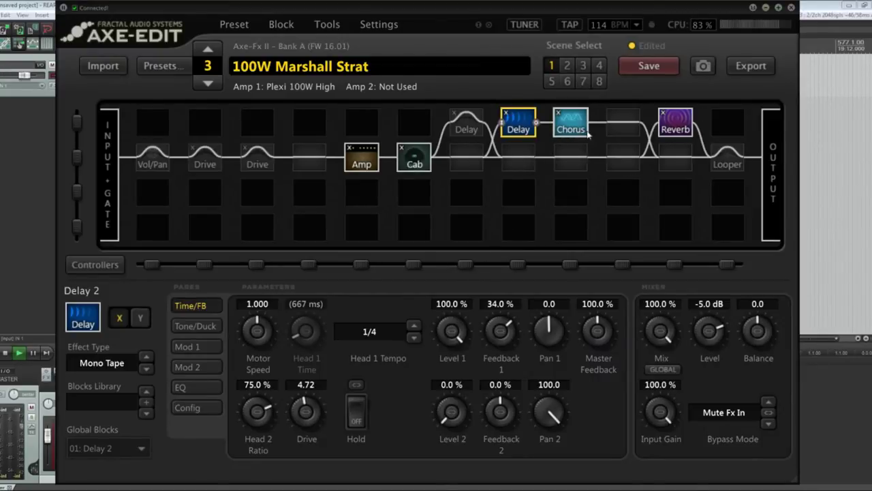
double_click(521, 127)
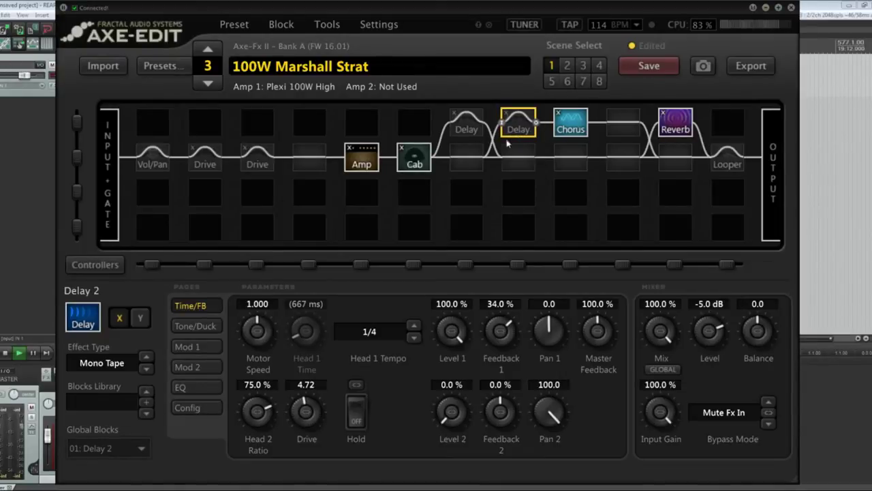
click(679, 124)
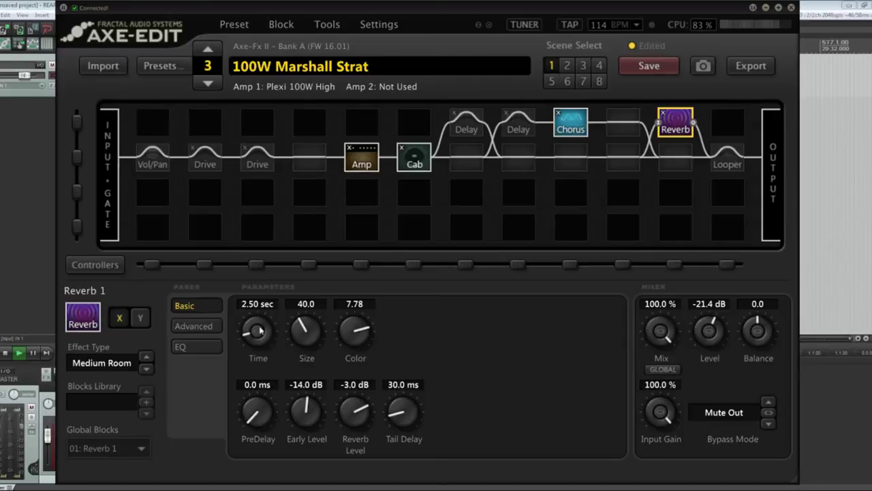
Browse the Reverb's Advanced, EQ and Basic pages, switch it to Y (Cavern, 4.22 sec), then show Delay 2
click(194, 326)
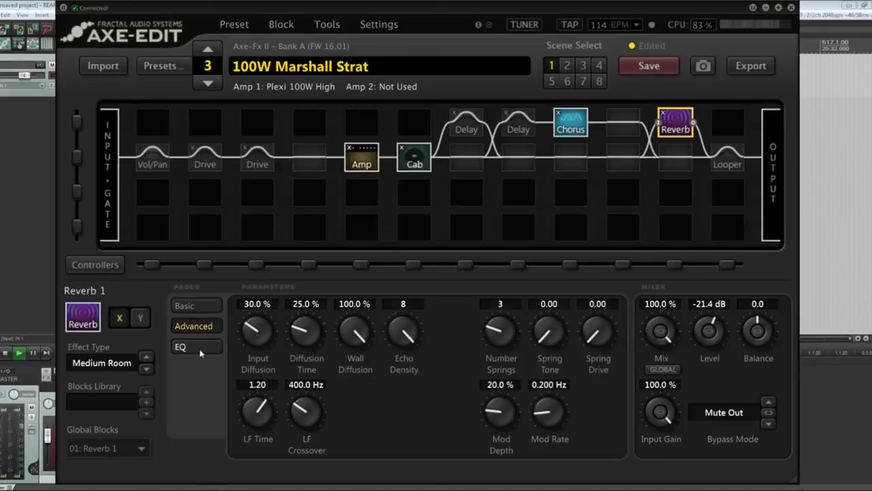
click(199, 348)
click(199, 308)
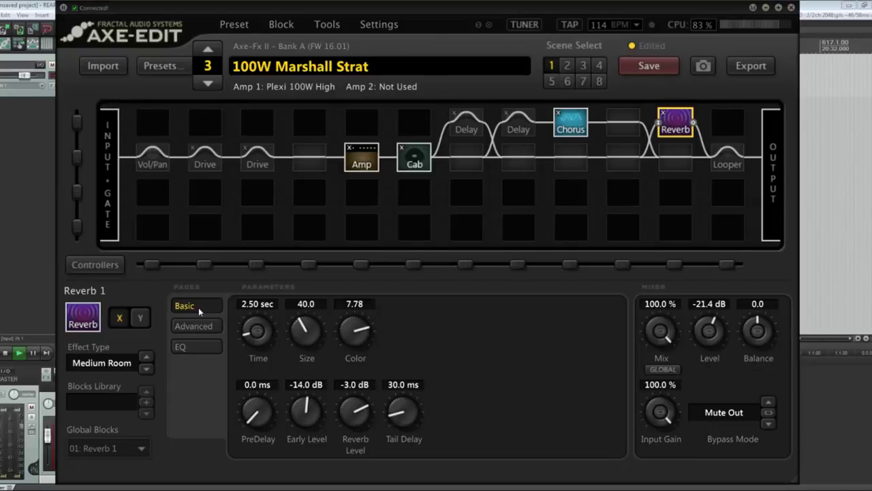
click(141, 318)
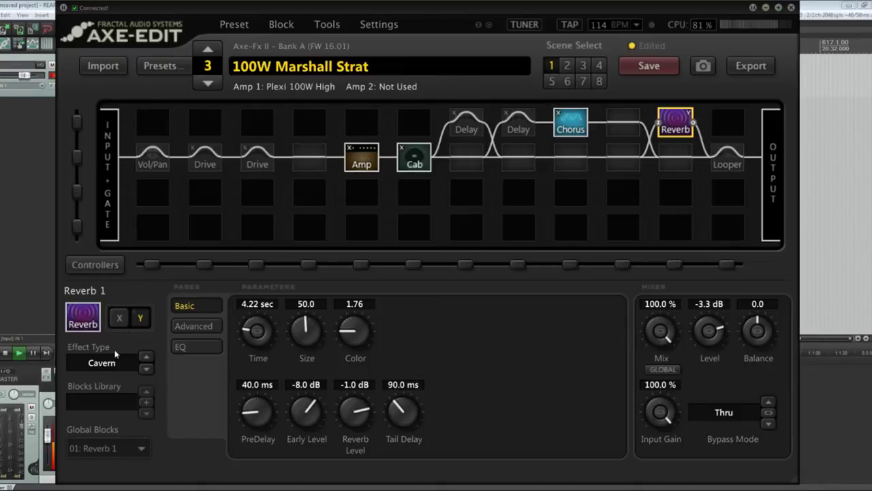
click(514, 125)
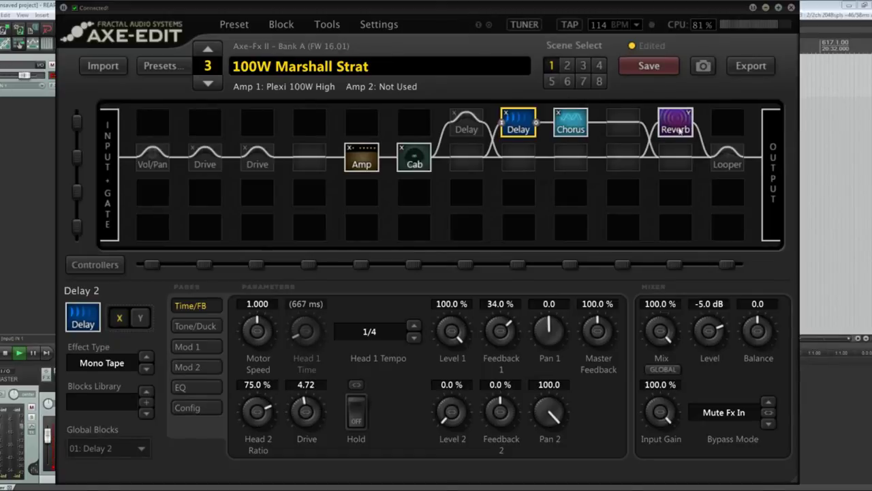
Move the Reverb down to row three, extend its cable, and insert a Pitch 1 (Detune) block after it
drag(679, 123, 587, 157)
drag(645, 199, 711, 160)
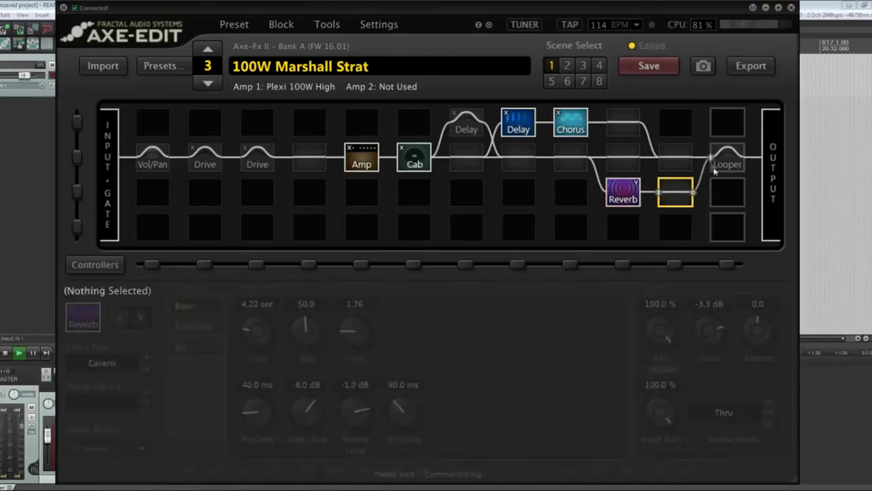
right_click(675, 194)
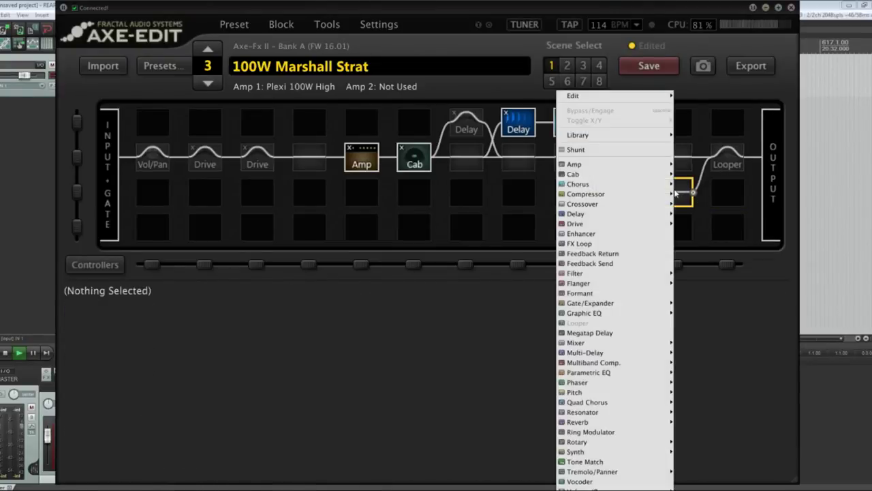
mouse_move(638, 217)
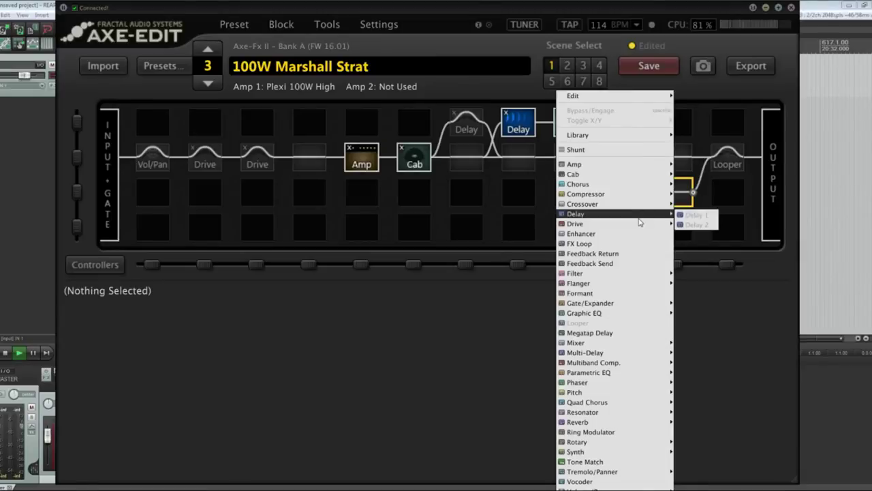
mouse_move(615, 277)
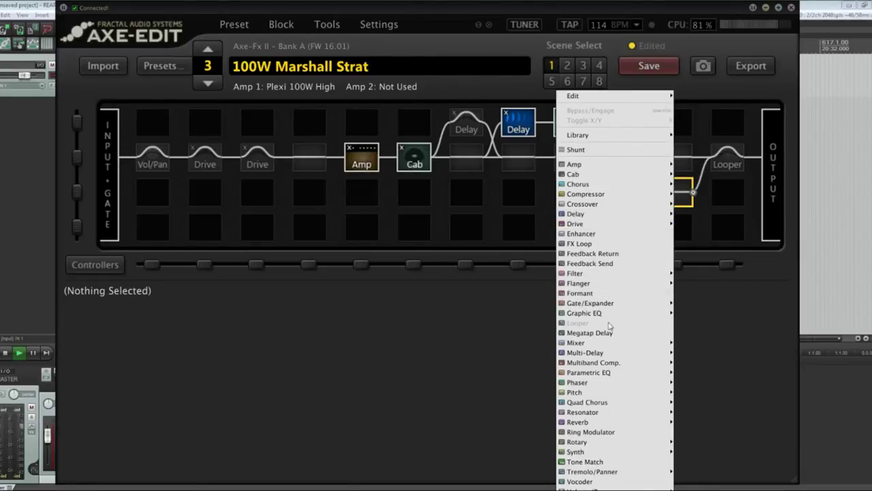
mouse_move(613, 392)
click(698, 390)
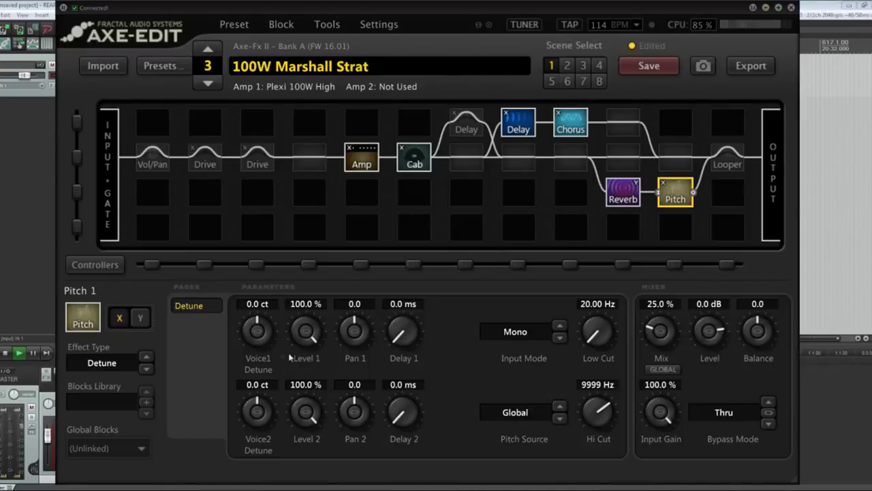
Change Pitch 1's effect type to Crystals and compare it with the Reverb block
click(116, 364)
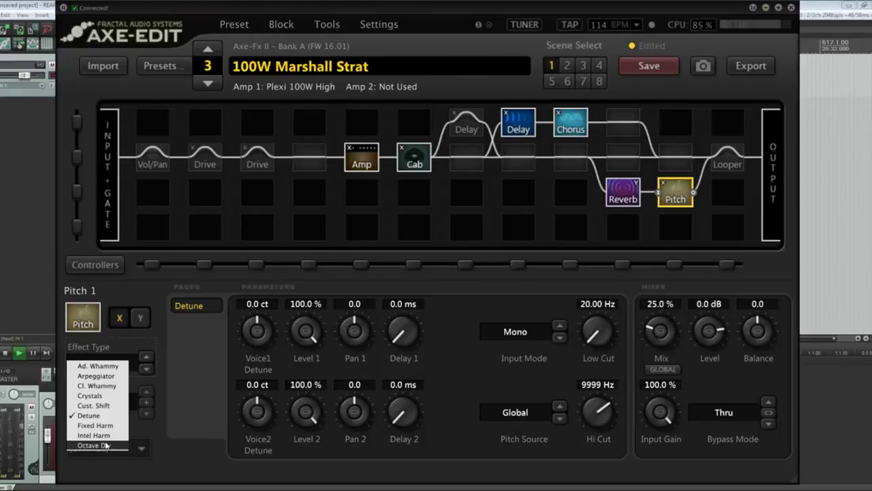
click(90, 395)
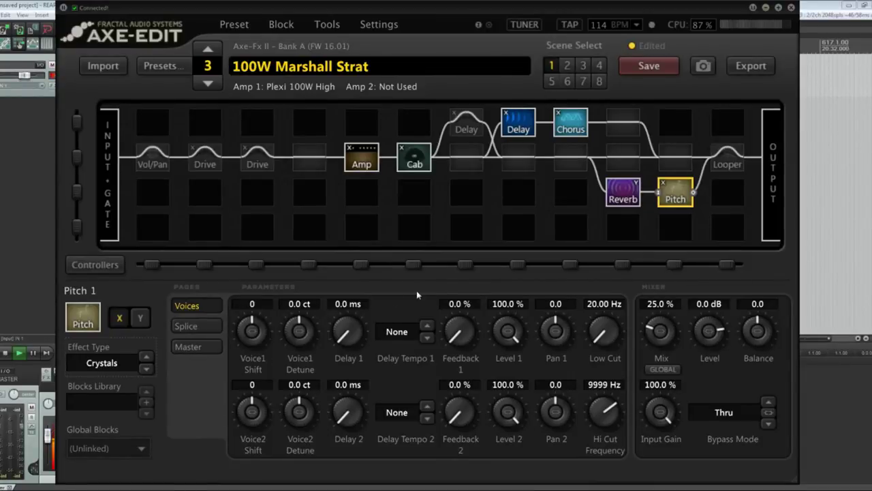
click(622, 193)
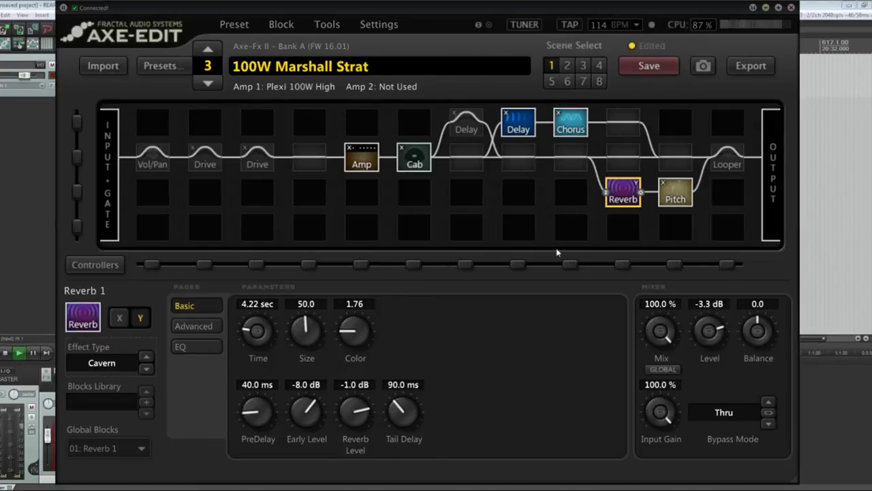
click(680, 199)
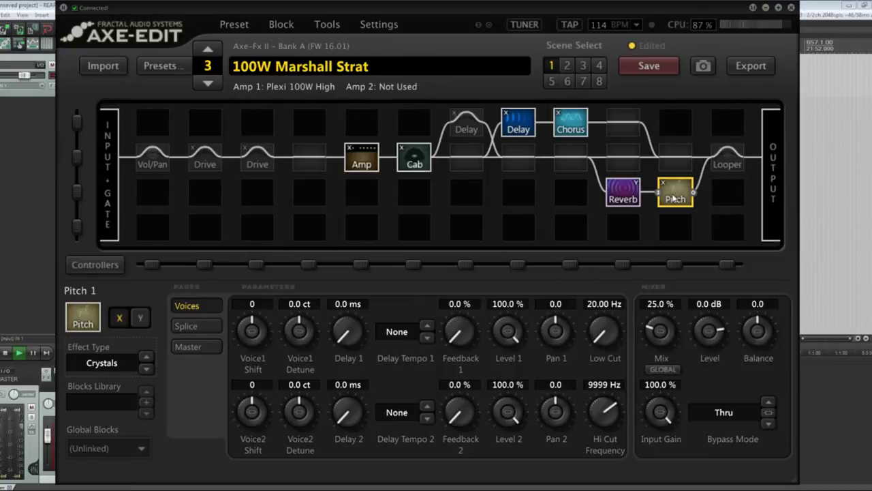
Toggle the Reverb between Y and X, leaving it on Medium Room at 2.50 sec
click(619, 196)
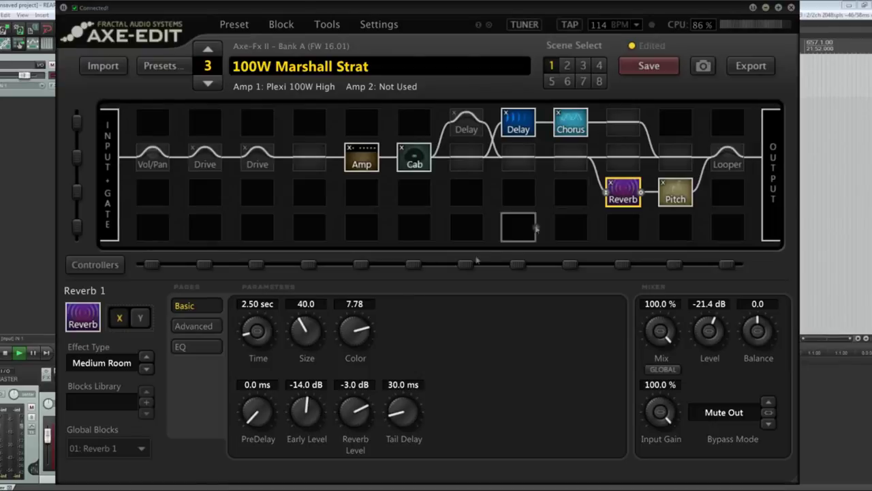
click(118, 321)
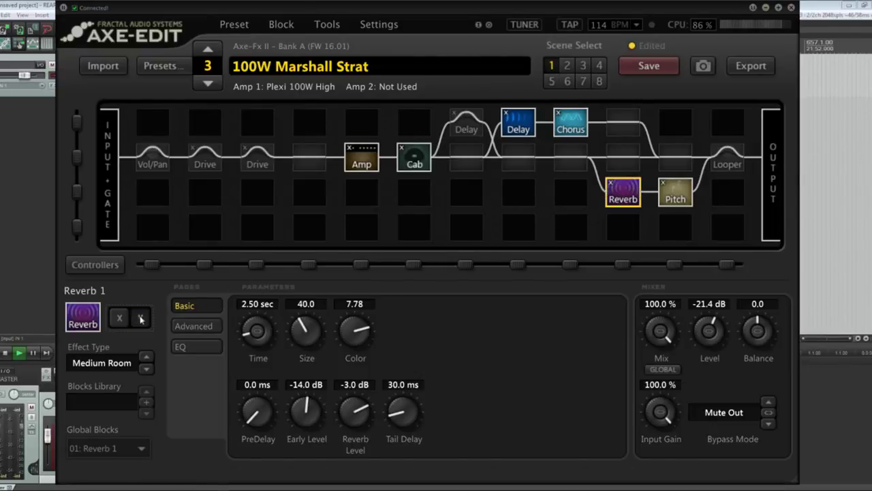
click(118, 322)
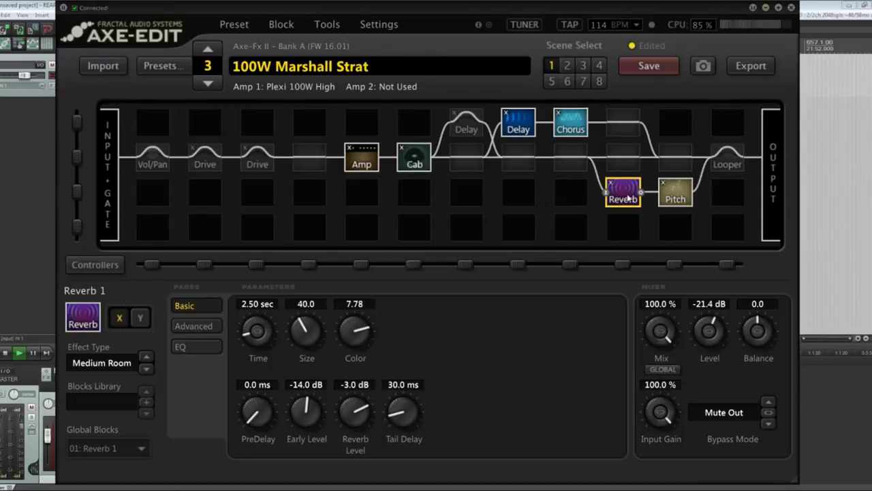
click(680, 195)
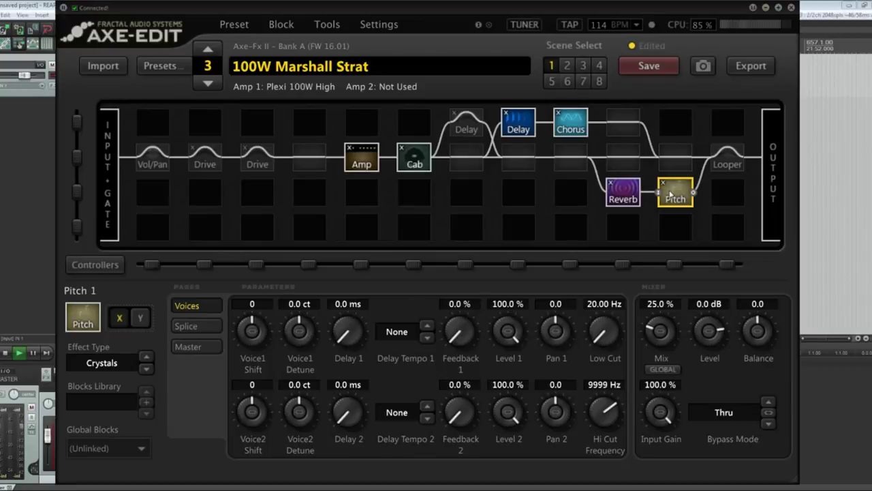
click(626, 192)
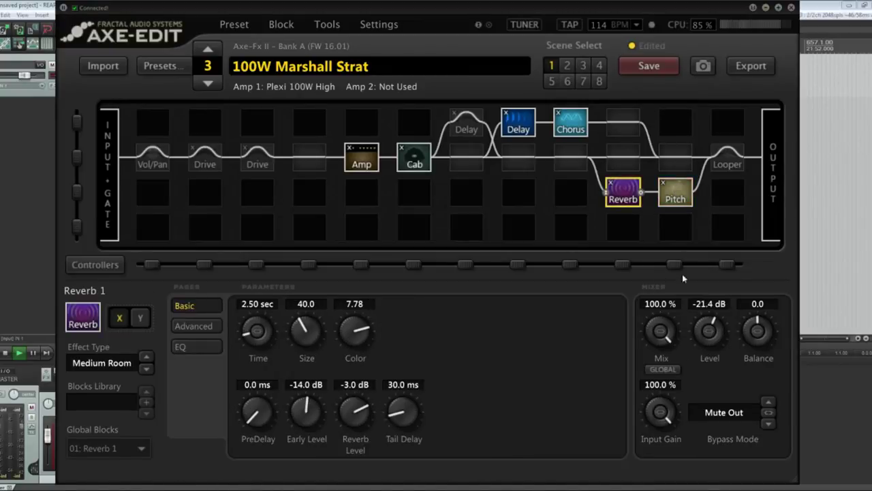
Set the Crystals Pitch block's Mix to 100.0 % and Level to -6.8 dB
click(675, 194)
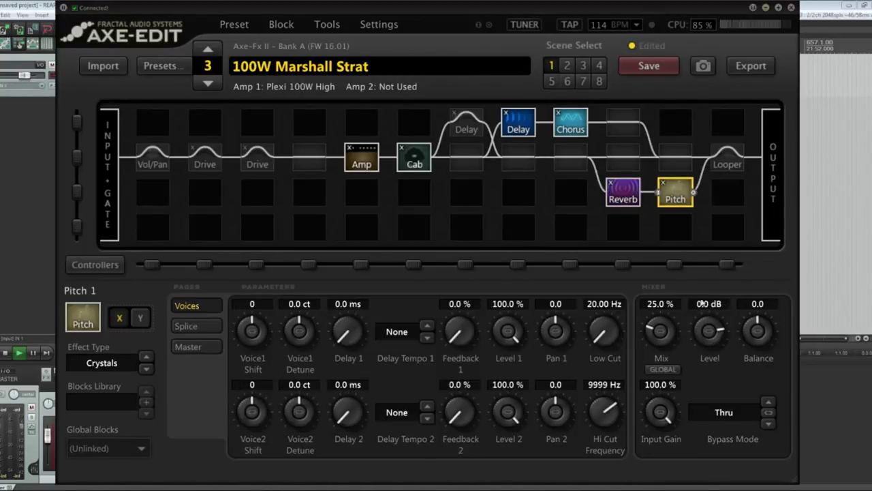
drag(664, 334, 675, 122)
drag(712, 327, 714, 351)
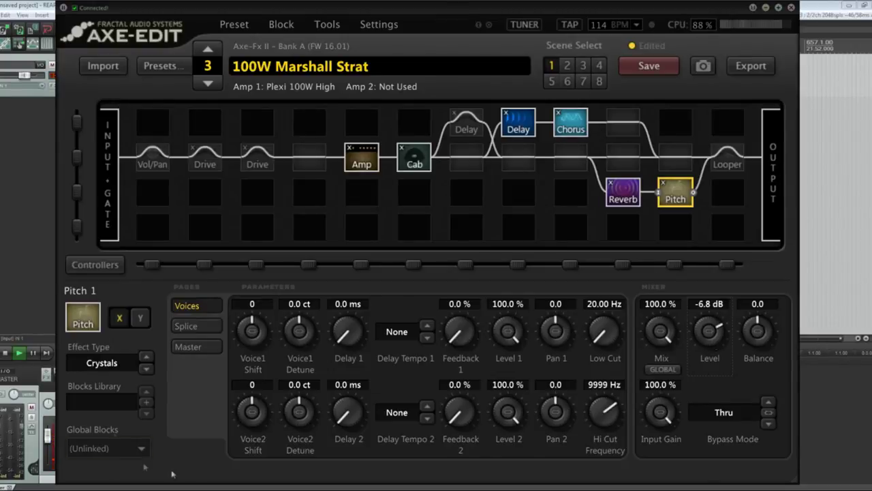
click(107, 366)
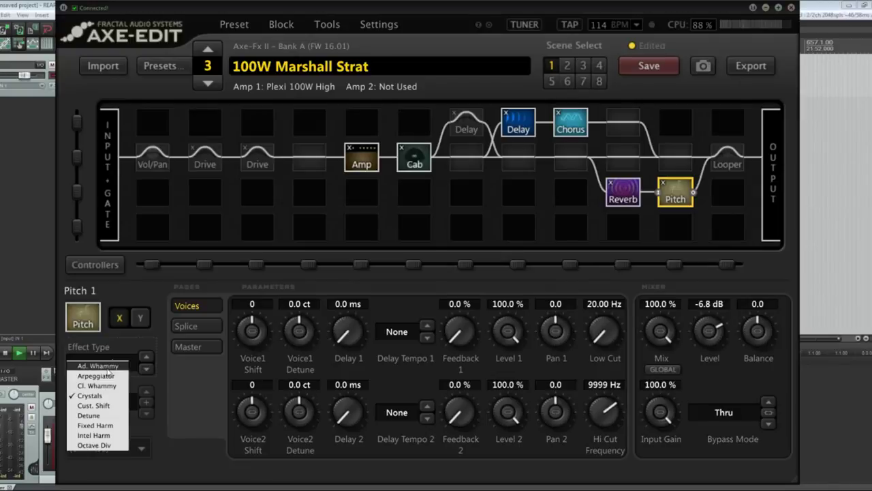
click(176, 446)
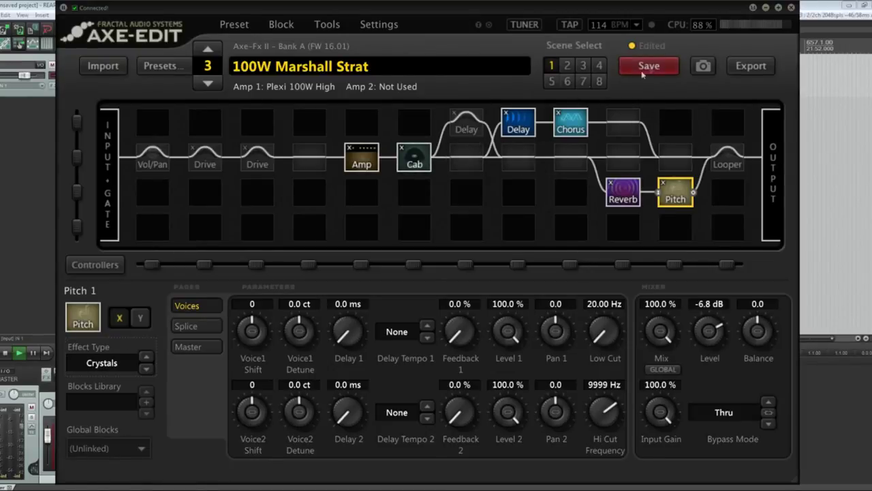
Load preset 019 Super Reverb - Beater Strat and inspect its Send, Return and Delay 2 blocks
click(176, 66)
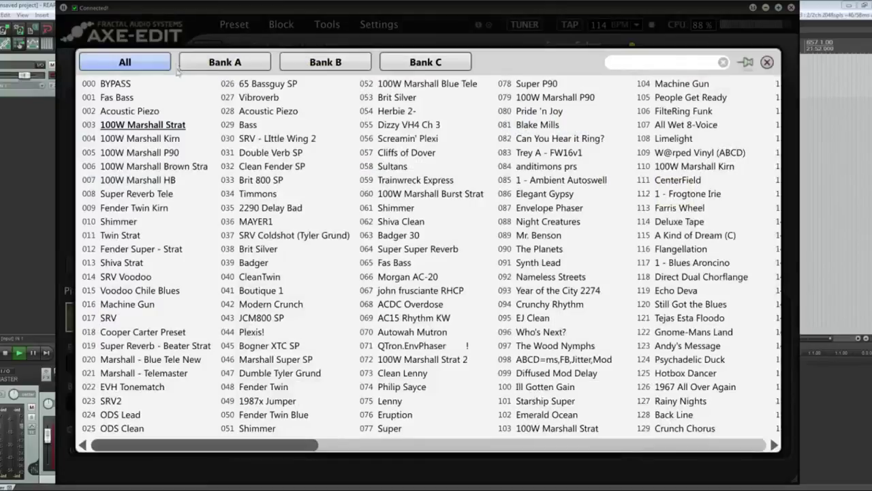
click(156, 345)
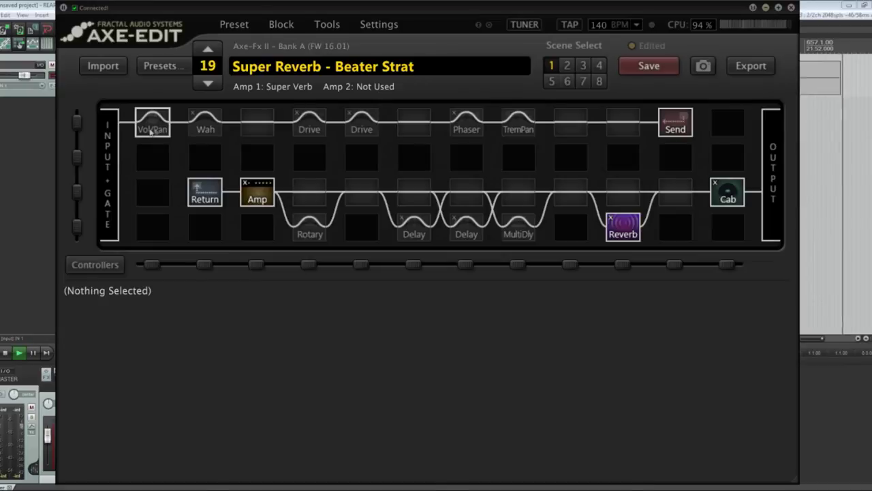
click(678, 122)
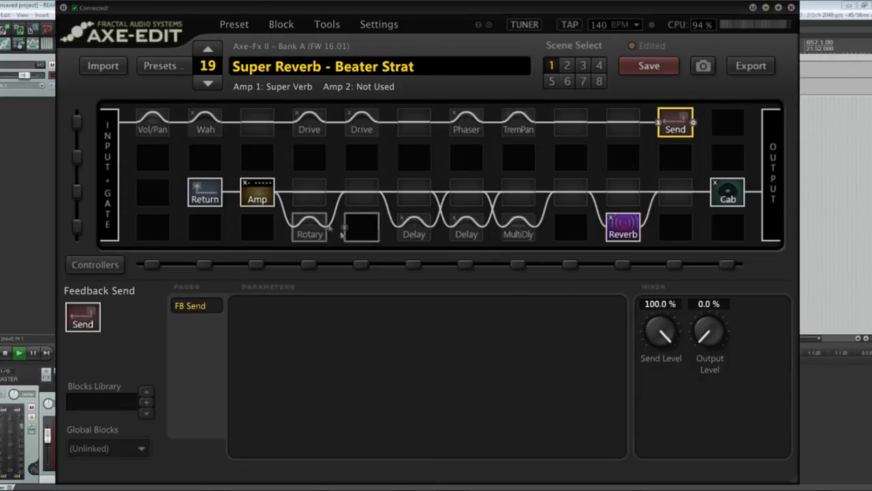
click(197, 192)
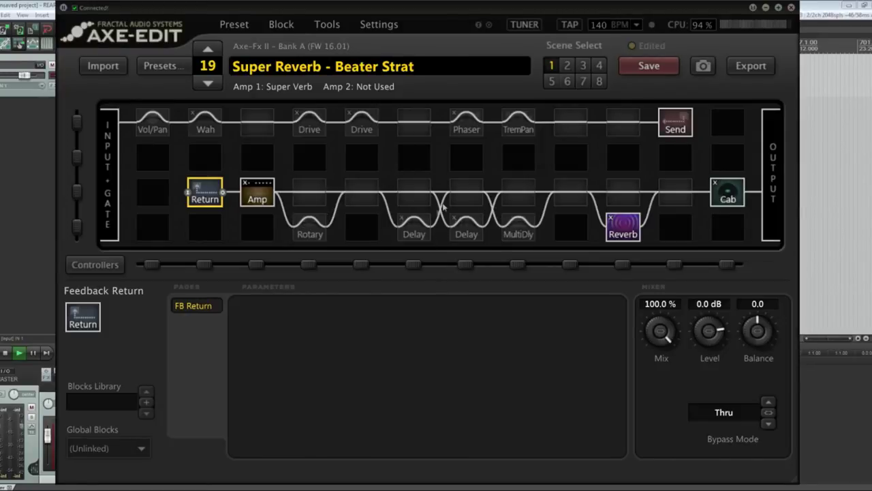
click(466, 224)
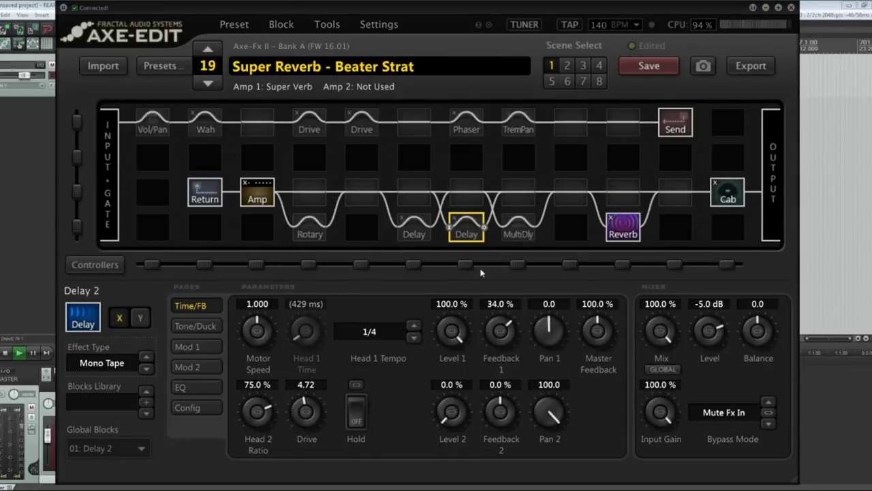
Engage and then re-bypass the Rotary block, and bring up the full preset list
click(315, 227)
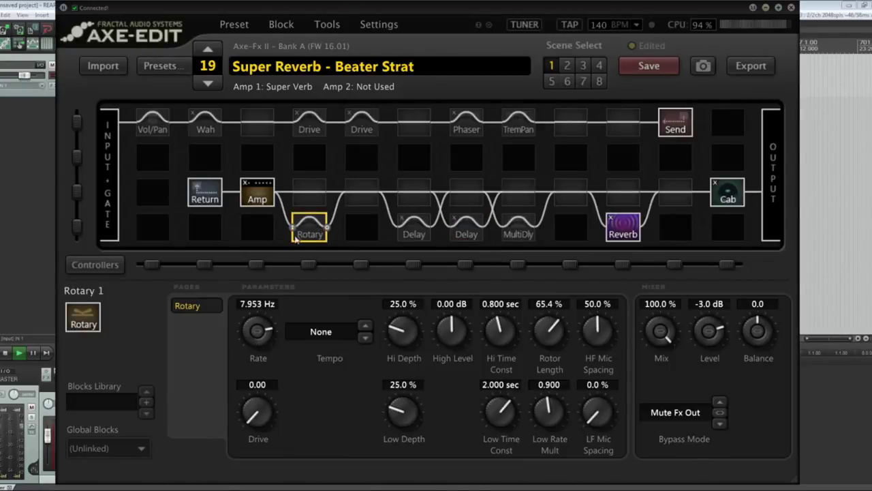
click(310, 234)
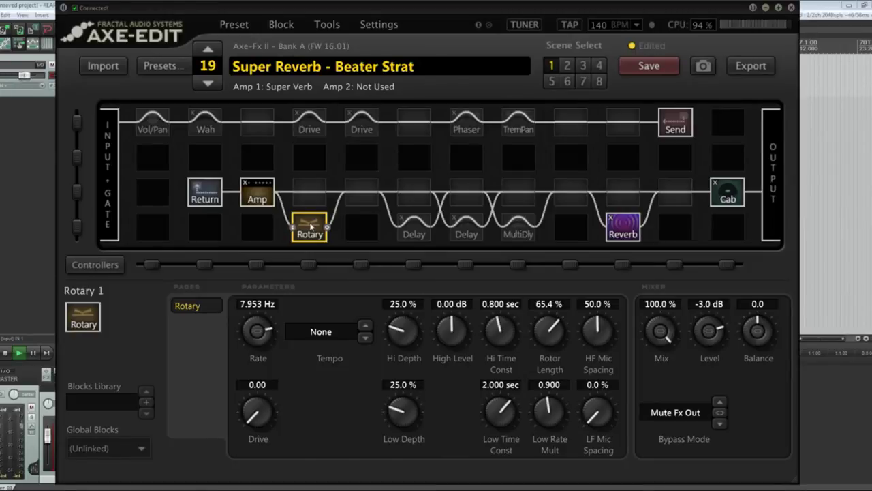
click(310, 226)
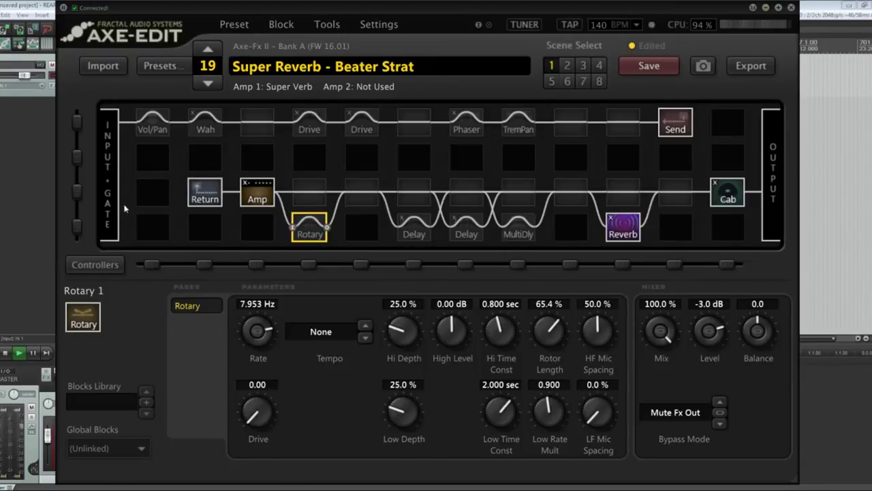
click(170, 71)
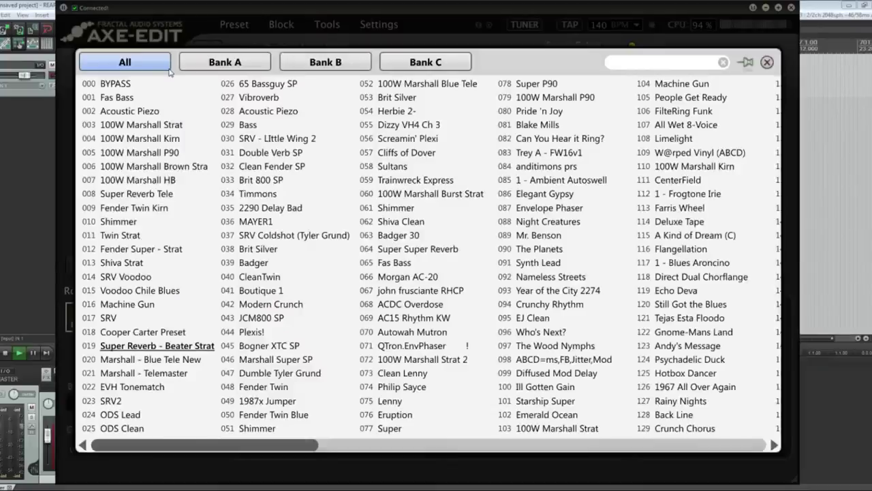
Load the Fas Bass preset, then the Acoustic Piezo preset
click(121, 98)
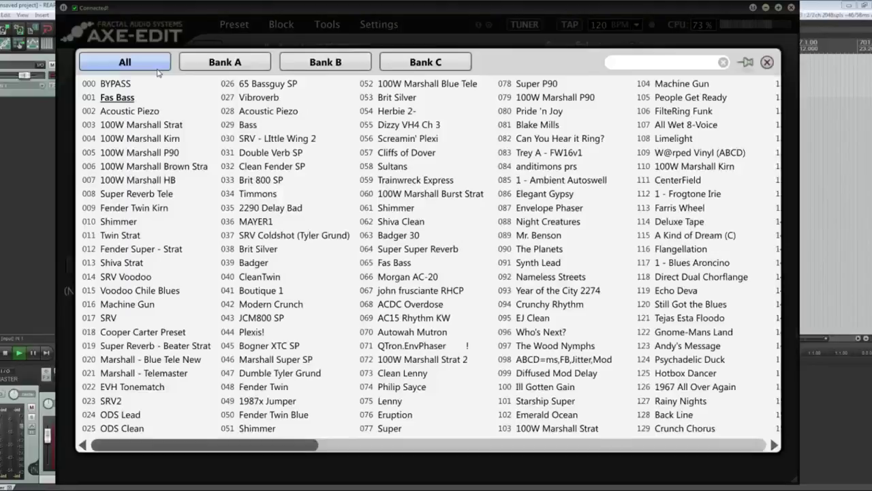
click(161, 68)
click(143, 112)
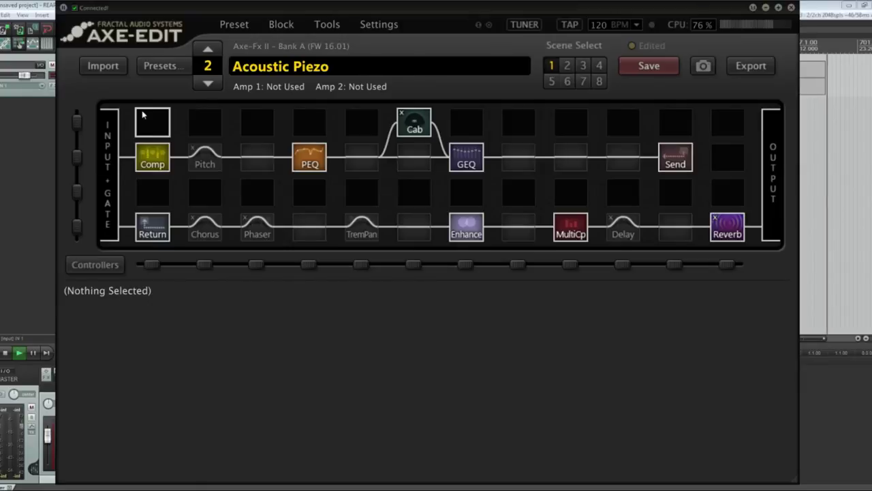
Step through the 100W Marshall Strat, P90 and Brown Stra presets, checking Brown Stra's Amp block
click(139, 71)
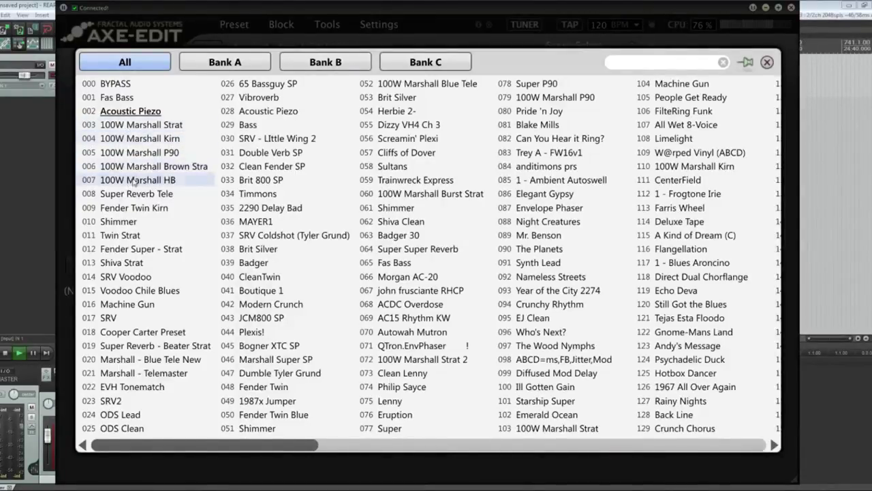
click(141, 127)
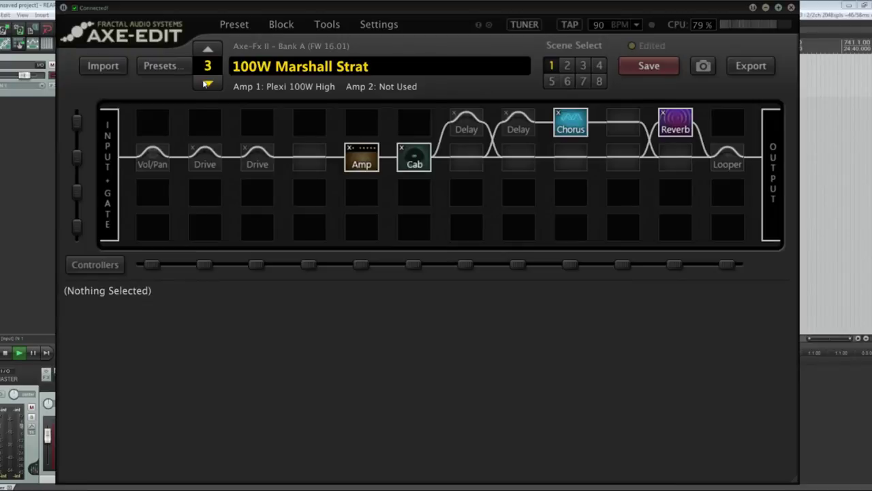
click(153, 66)
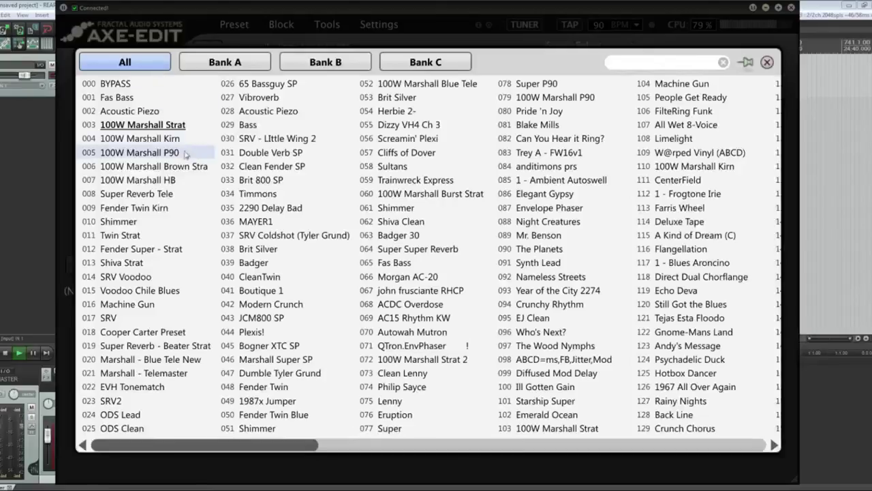
click(181, 156)
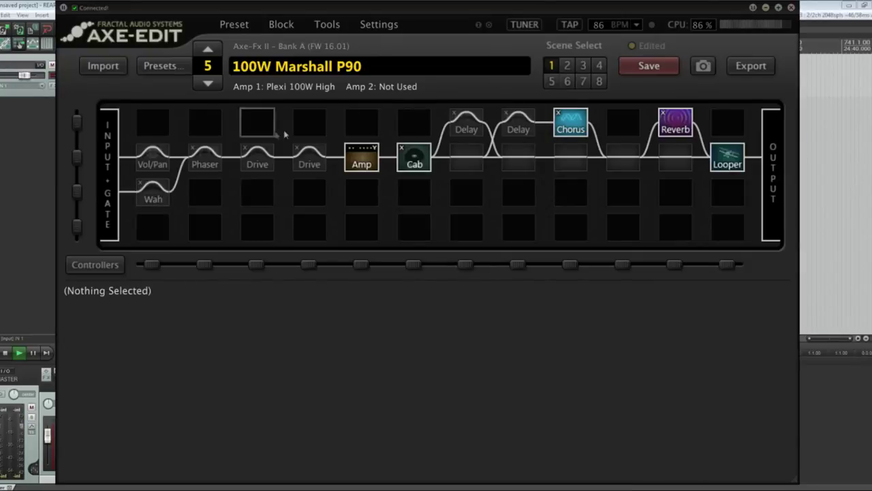
click(160, 71)
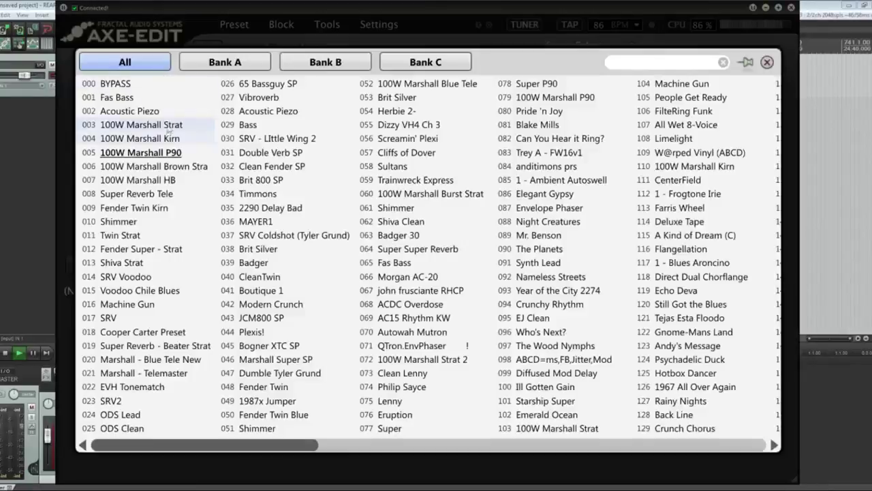
click(181, 166)
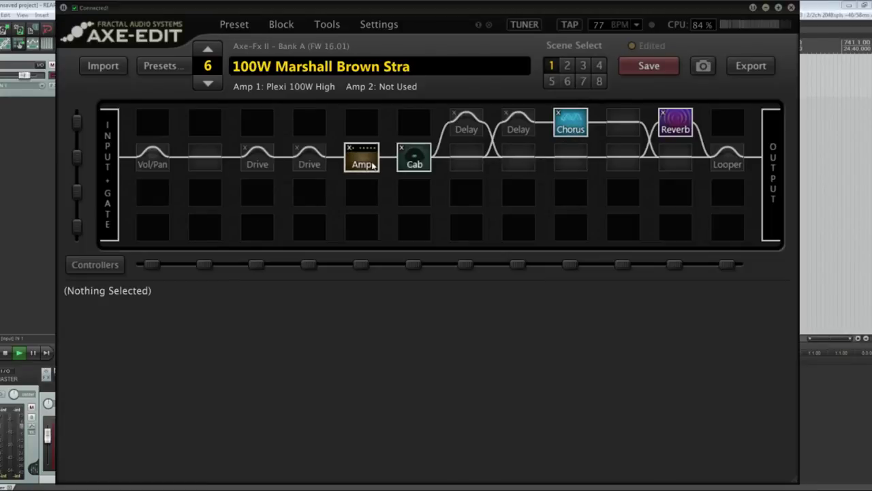
click(365, 159)
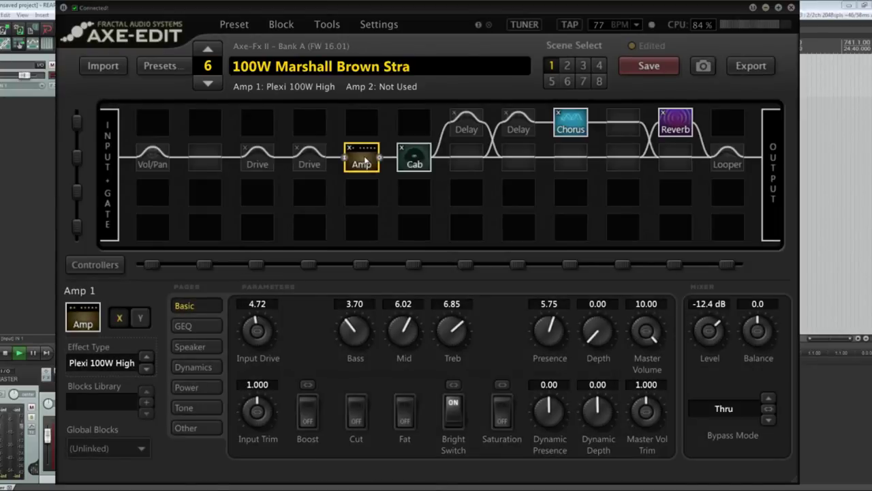
click(176, 68)
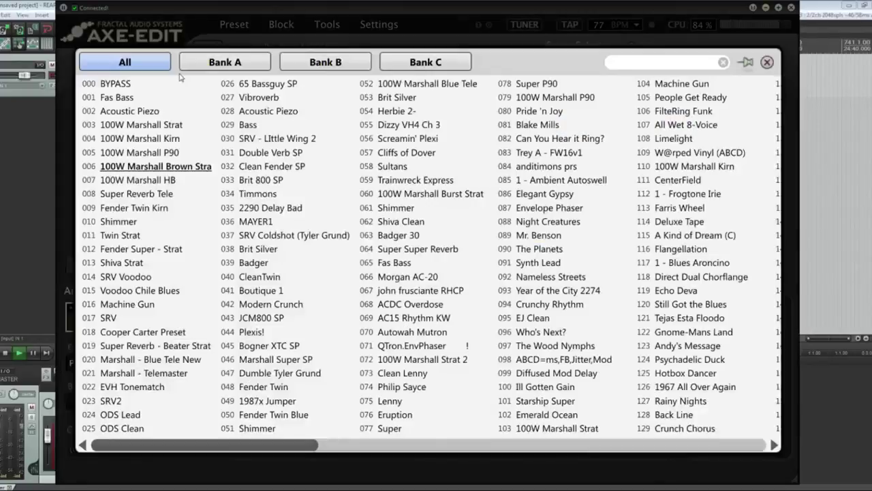
Reload preset 006, 100W Marshall Brown Stra, and close the preset list
click(164, 165)
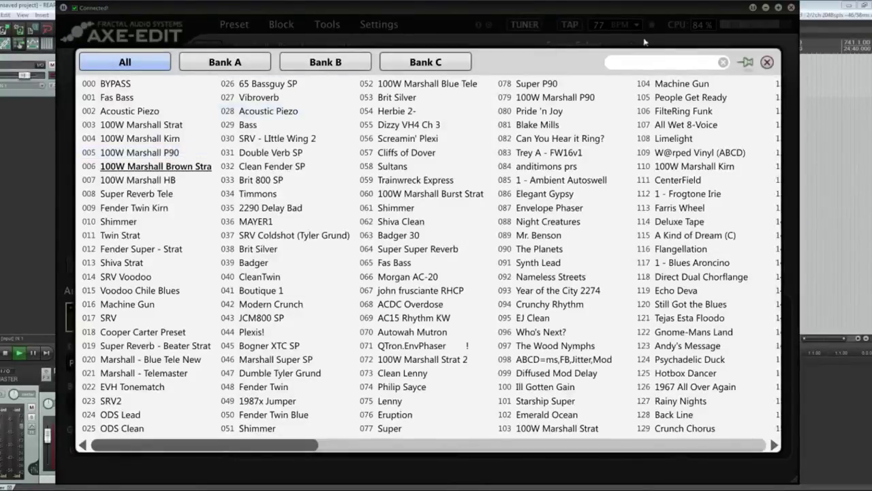
click(767, 62)
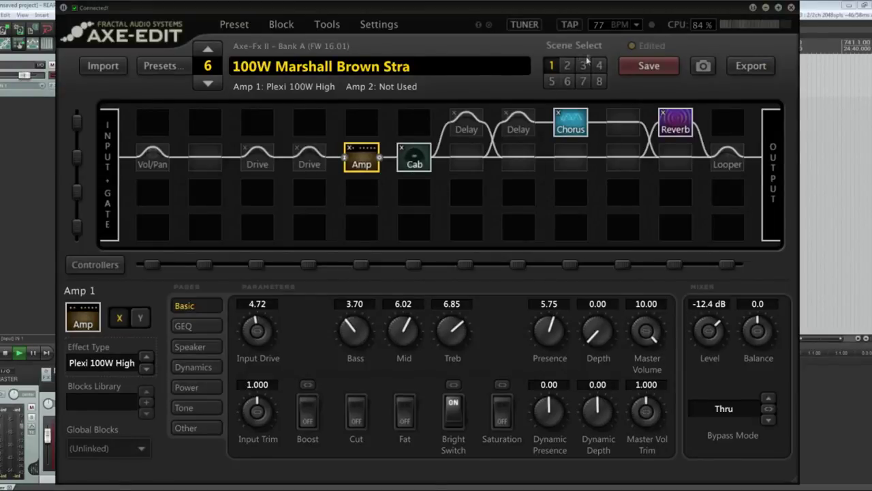
click(161, 68)
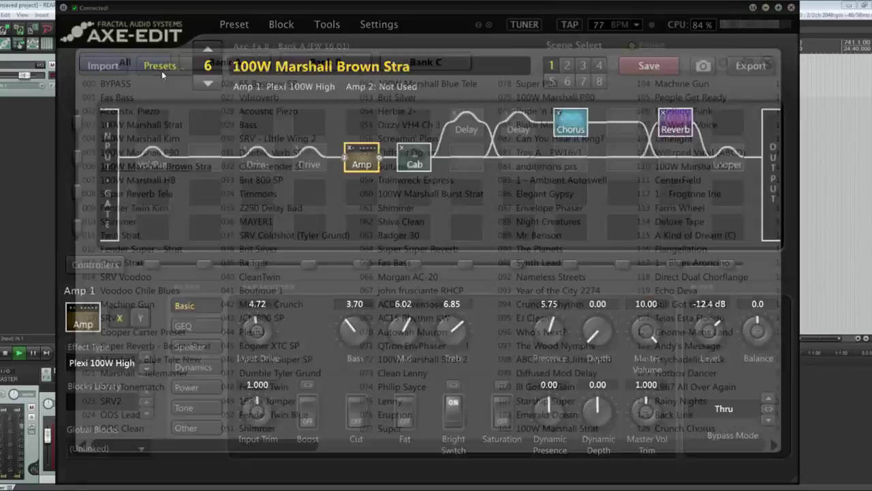
click(169, 167)
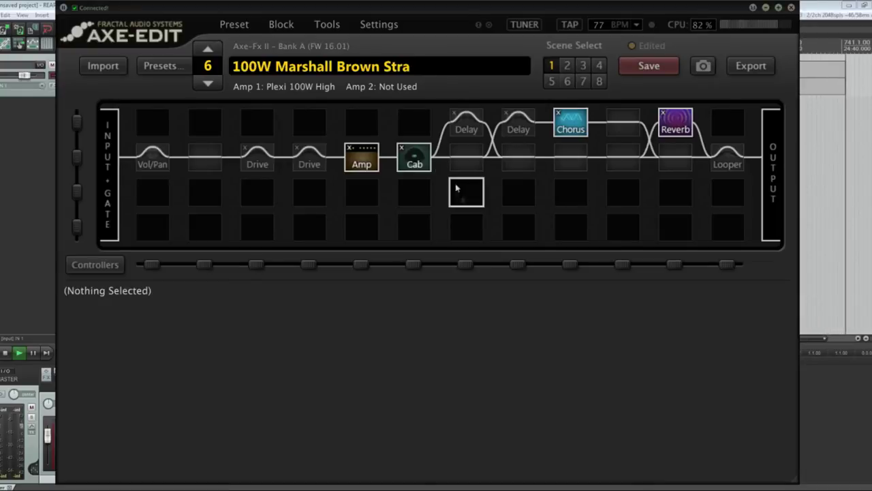
Compare scene 2 with scene 1, then select the first Drive block
click(567, 67)
click(551, 68)
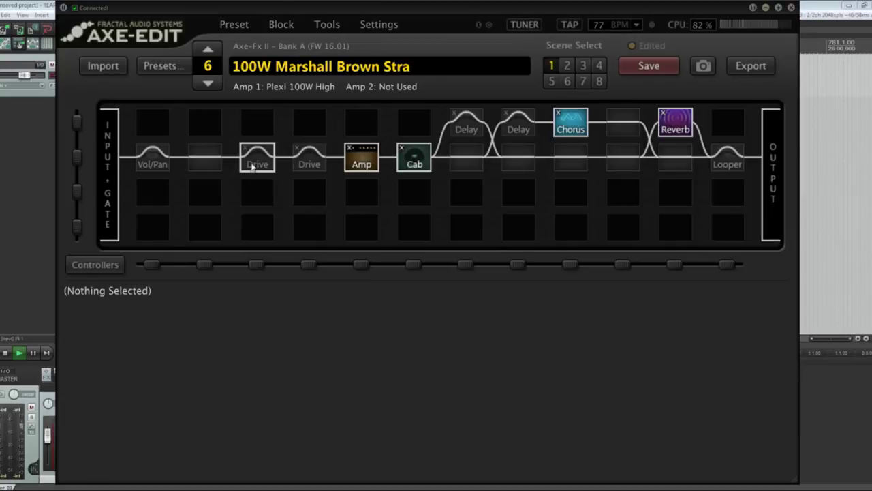
click(253, 164)
Toggle the FET Boost Drive block on and back to bypass, browse presets unchanged, then show Amp 1
click(254, 159)
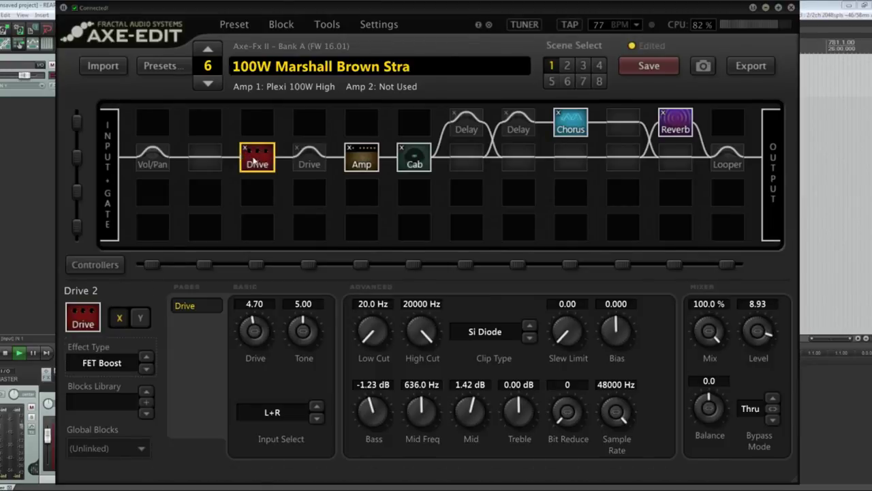
click(254, 159)
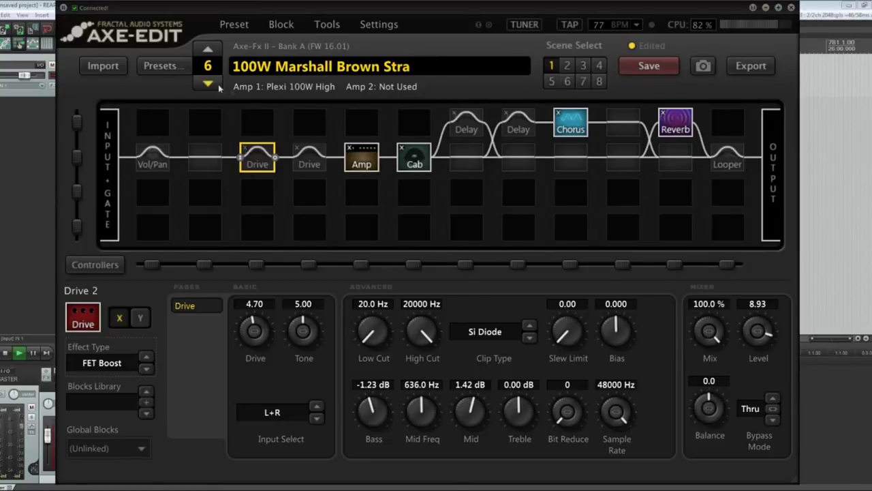
click(160, 66)
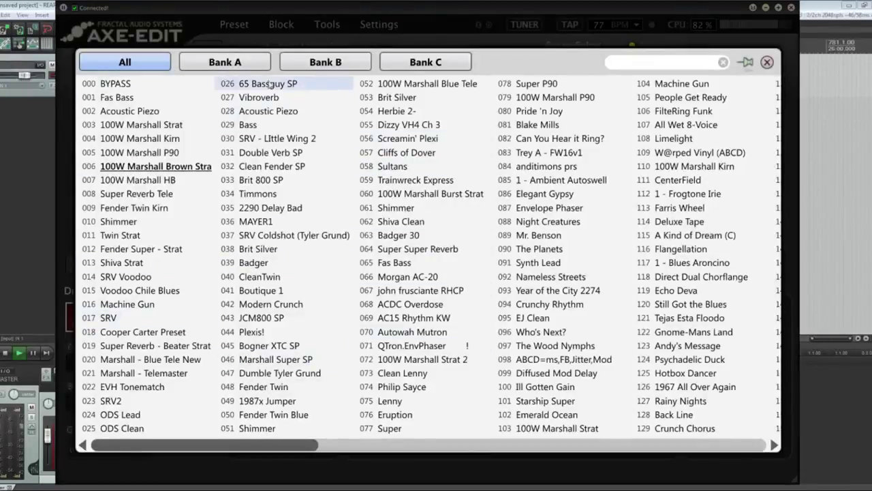
scroll(271, 235, right, 3)
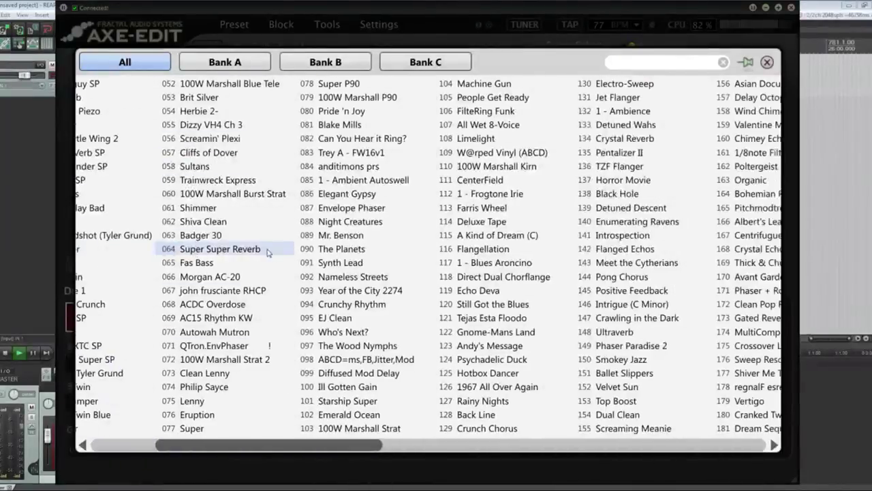
scroll(269, 252, left, 3)
click(768, 62)
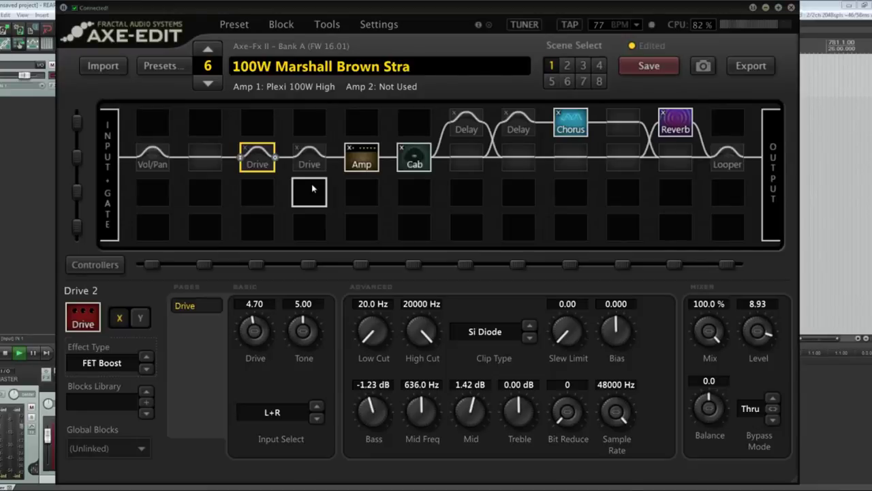
click(350, 157)
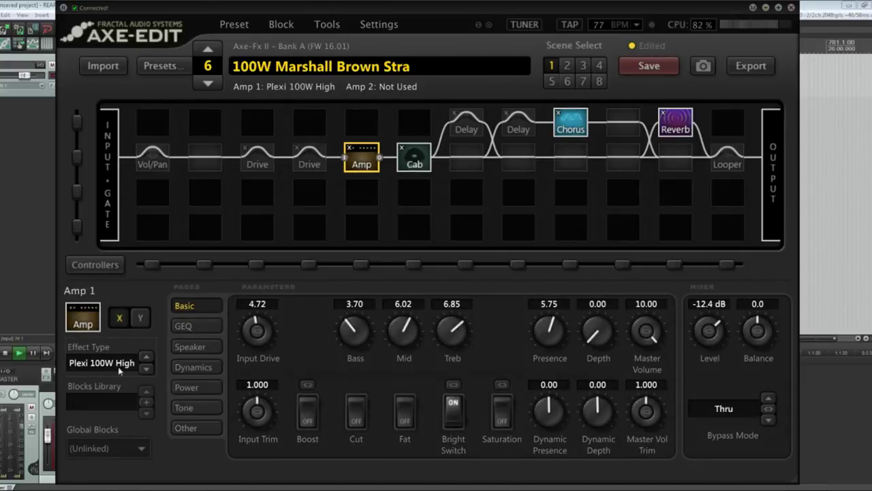
Inspect the Cab and Output mixer panels, returning each time to Amp 1's Plexi 100W High settings
click(414, 157)
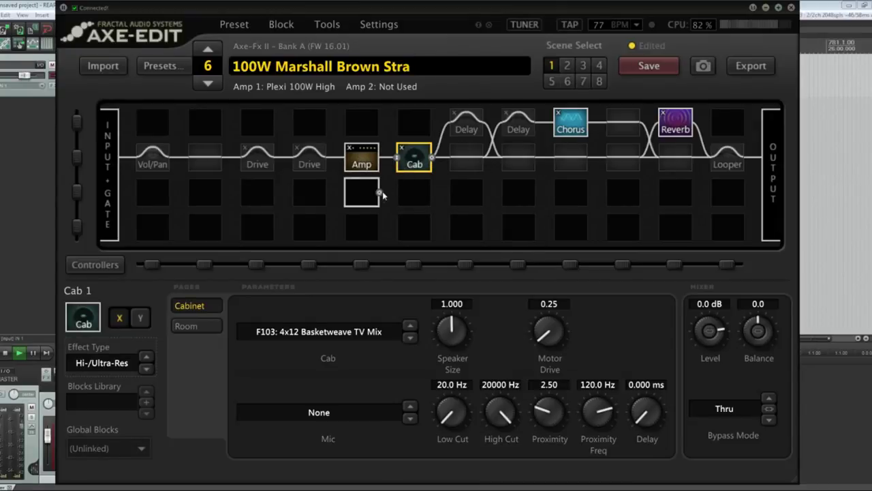
click(365, 161)
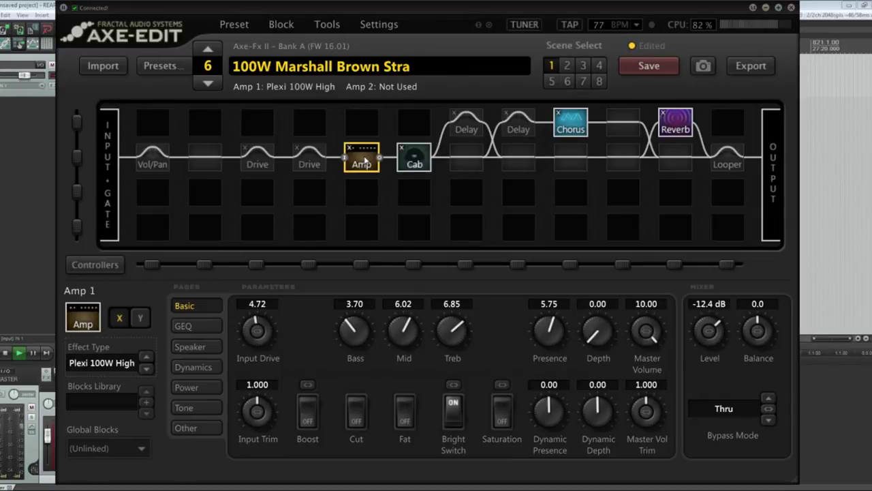
click(771, 176)
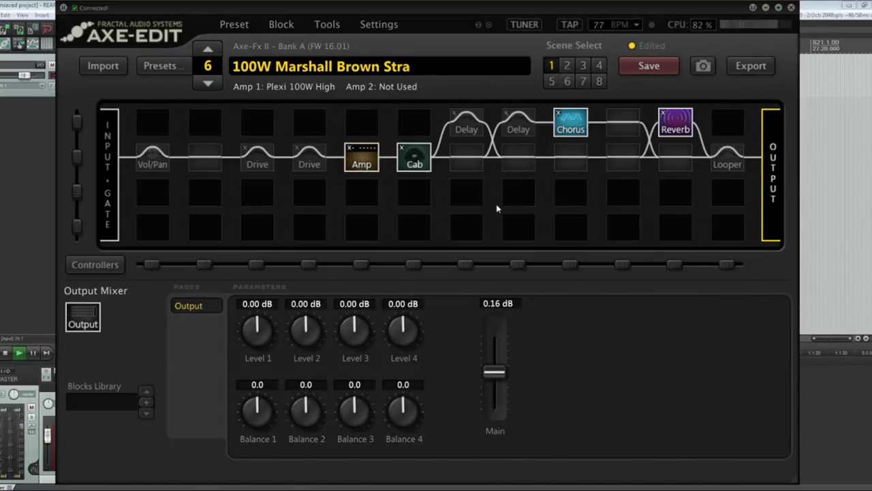
click(366, 158)
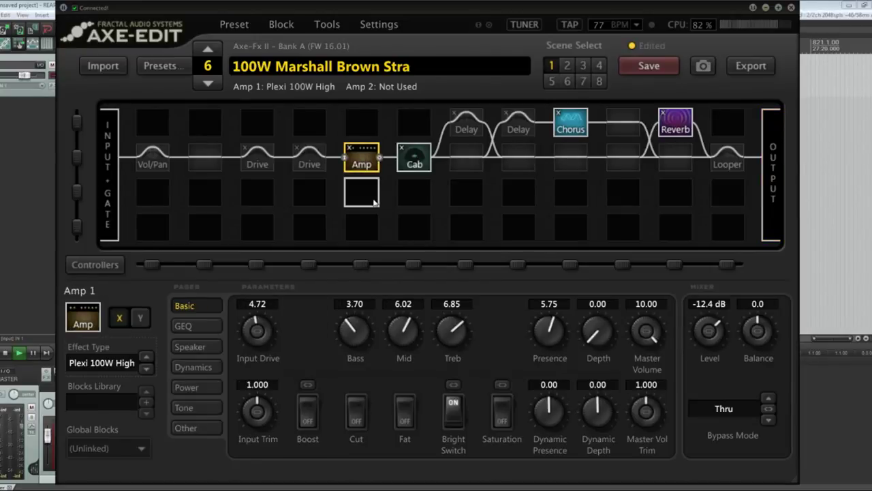